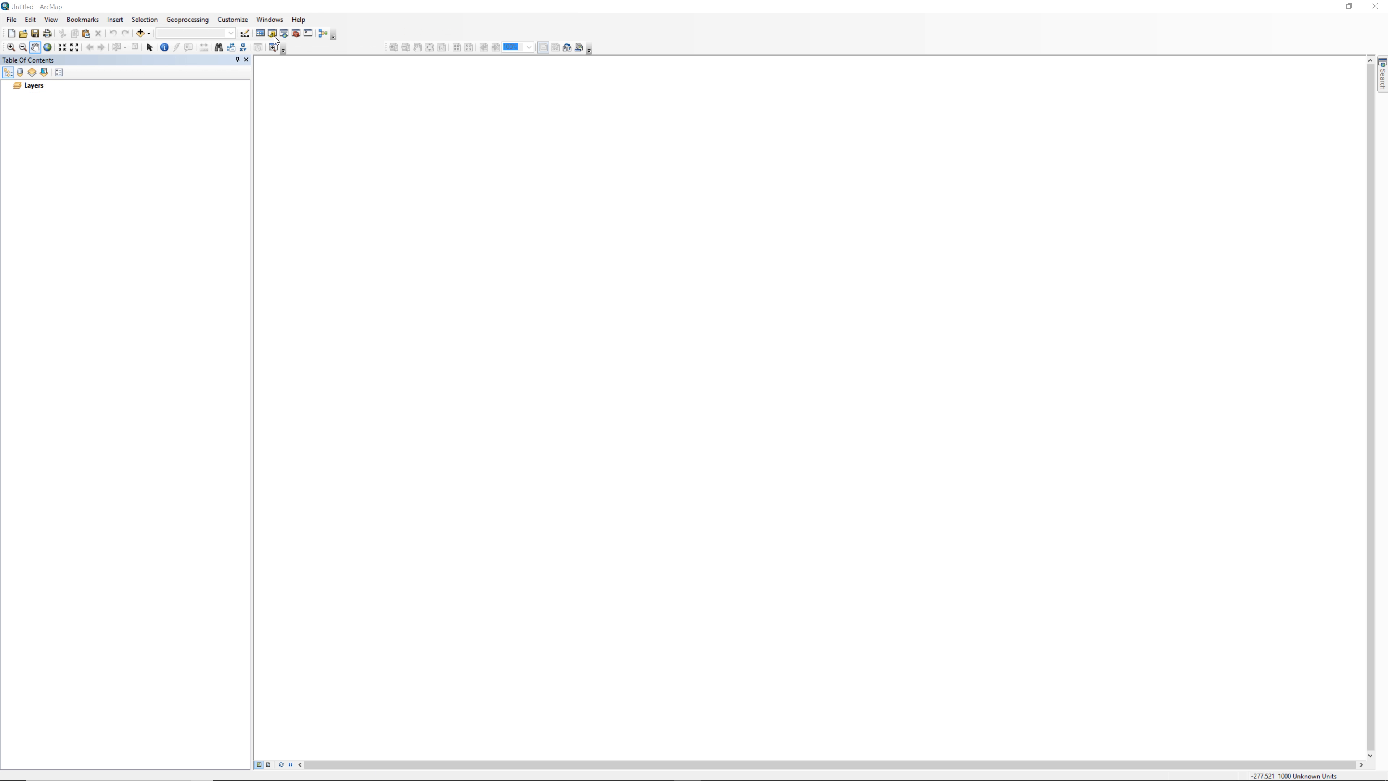
Add a folder connection in the Catalog to the Earthquake_Map folder inside Downloads
left_click(275, 39)
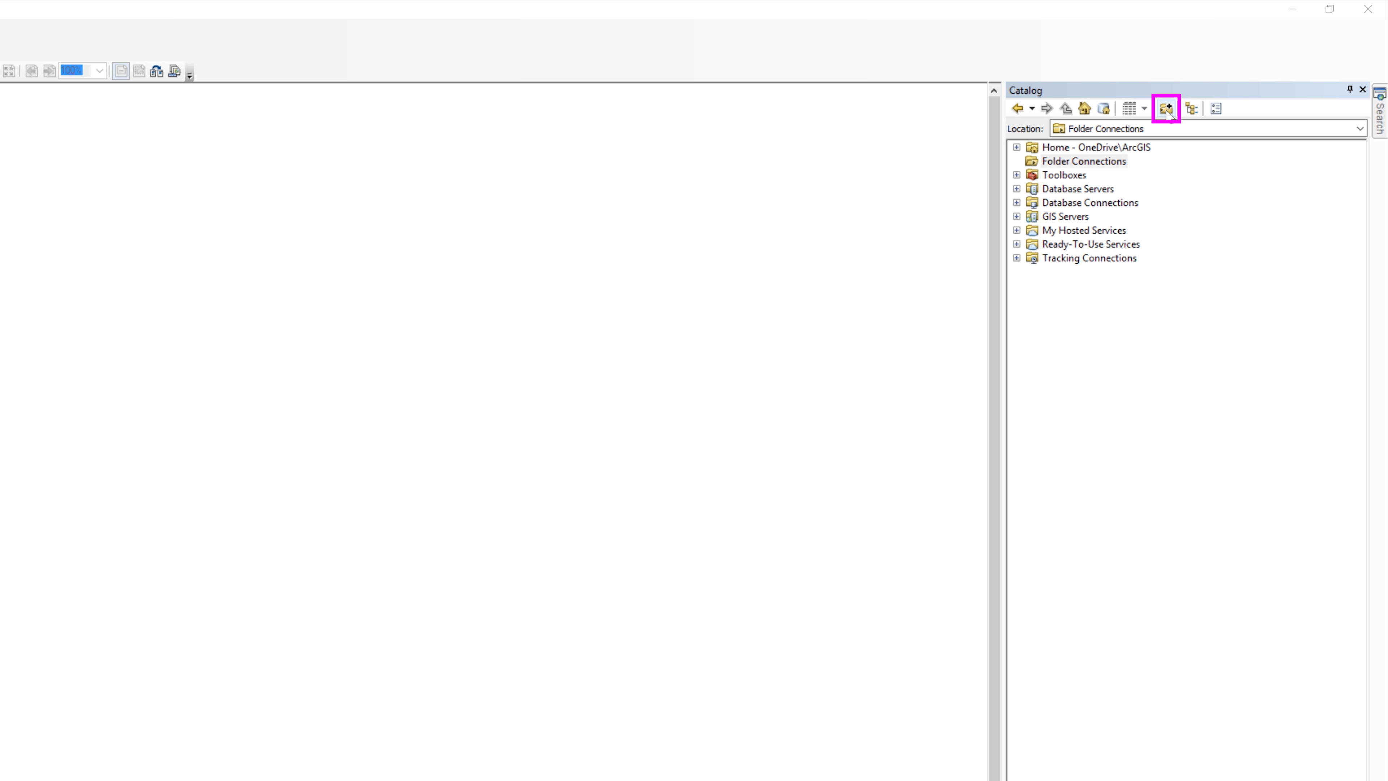
left_click(1167, 109)
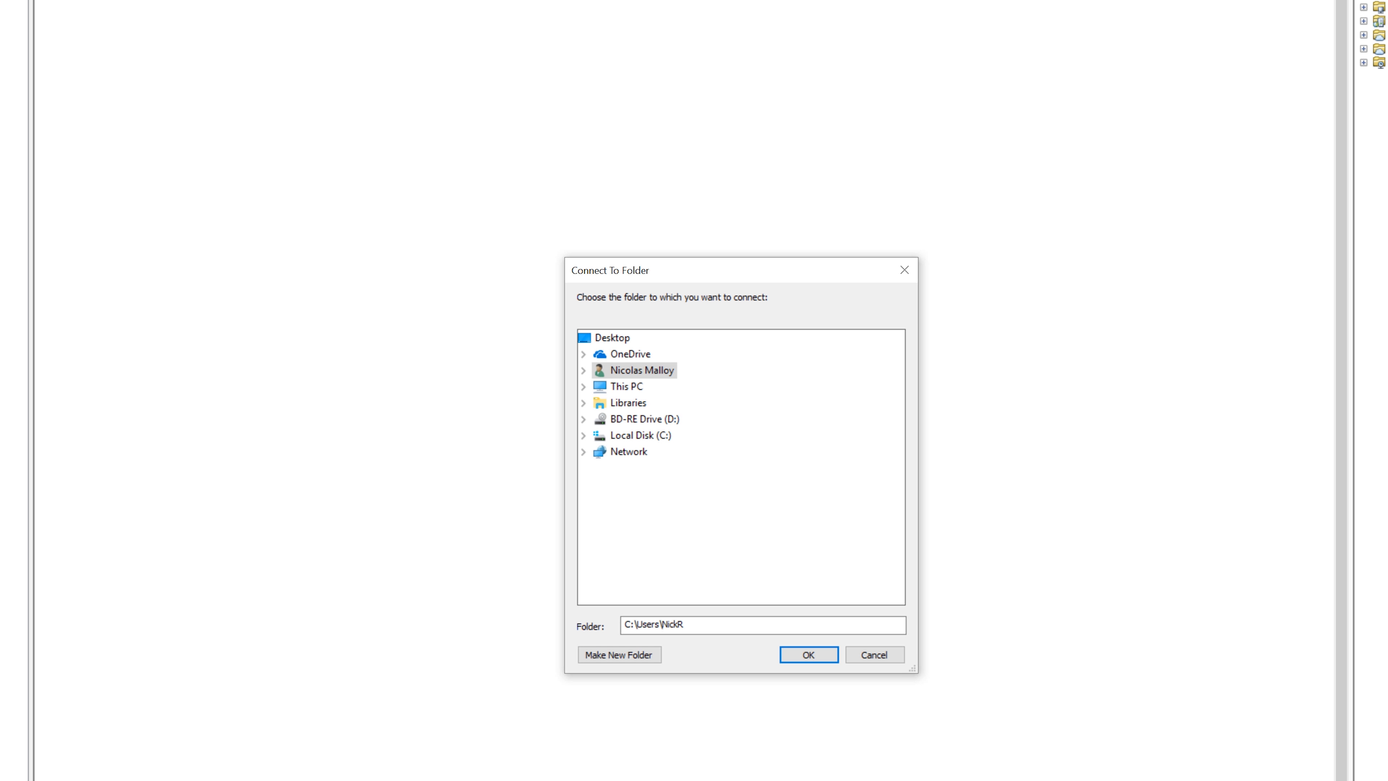
left_click_drag(721, 277, 678, 154)
left_click(556, 263)
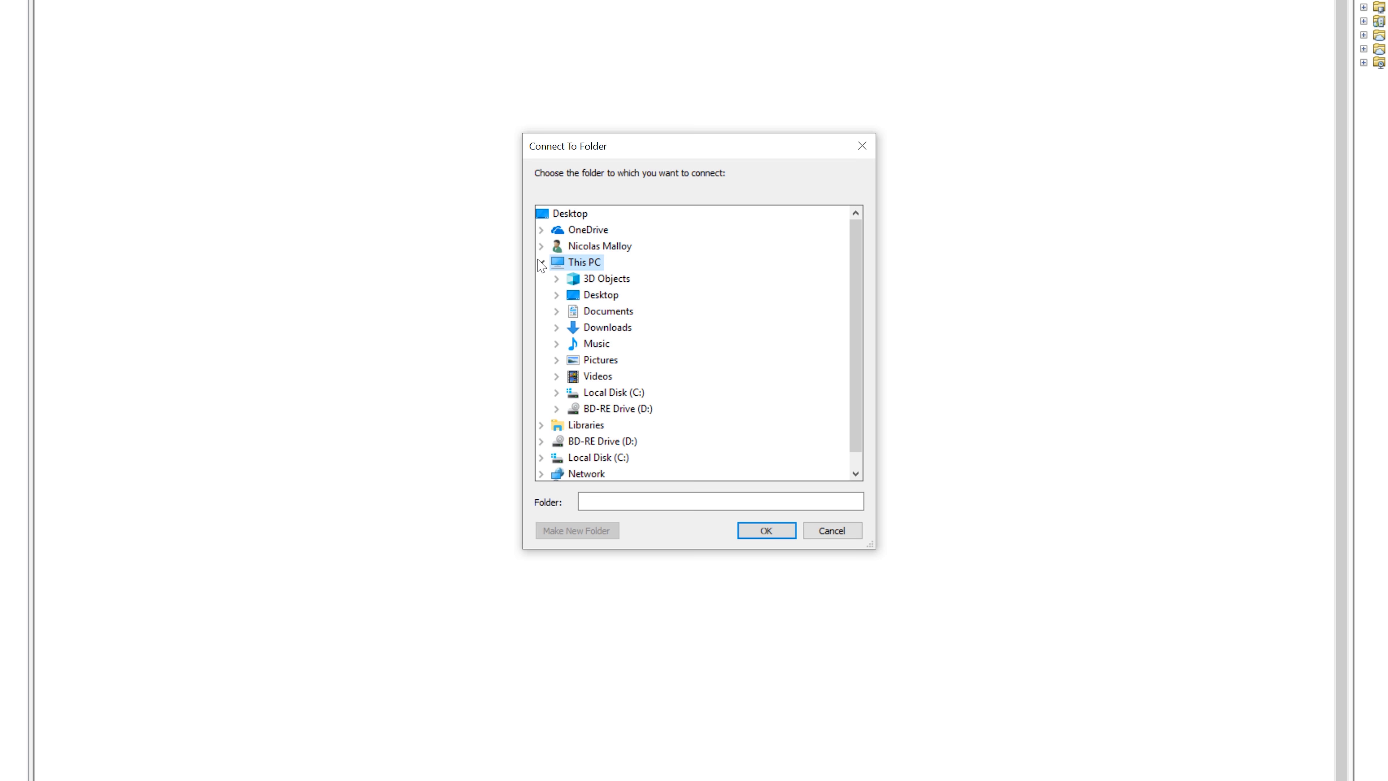
left_click(604, 328)
left_click(623, 345)
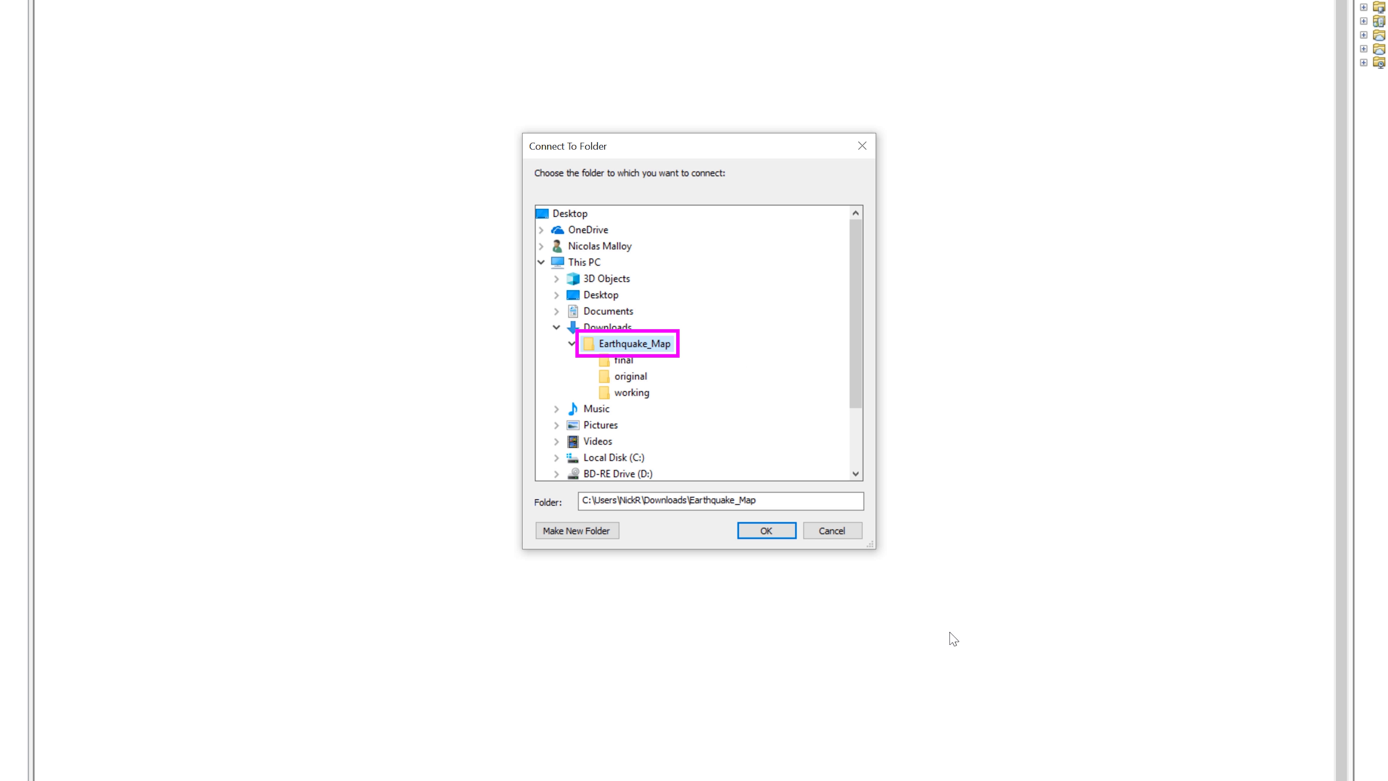
left_click(771, 533)
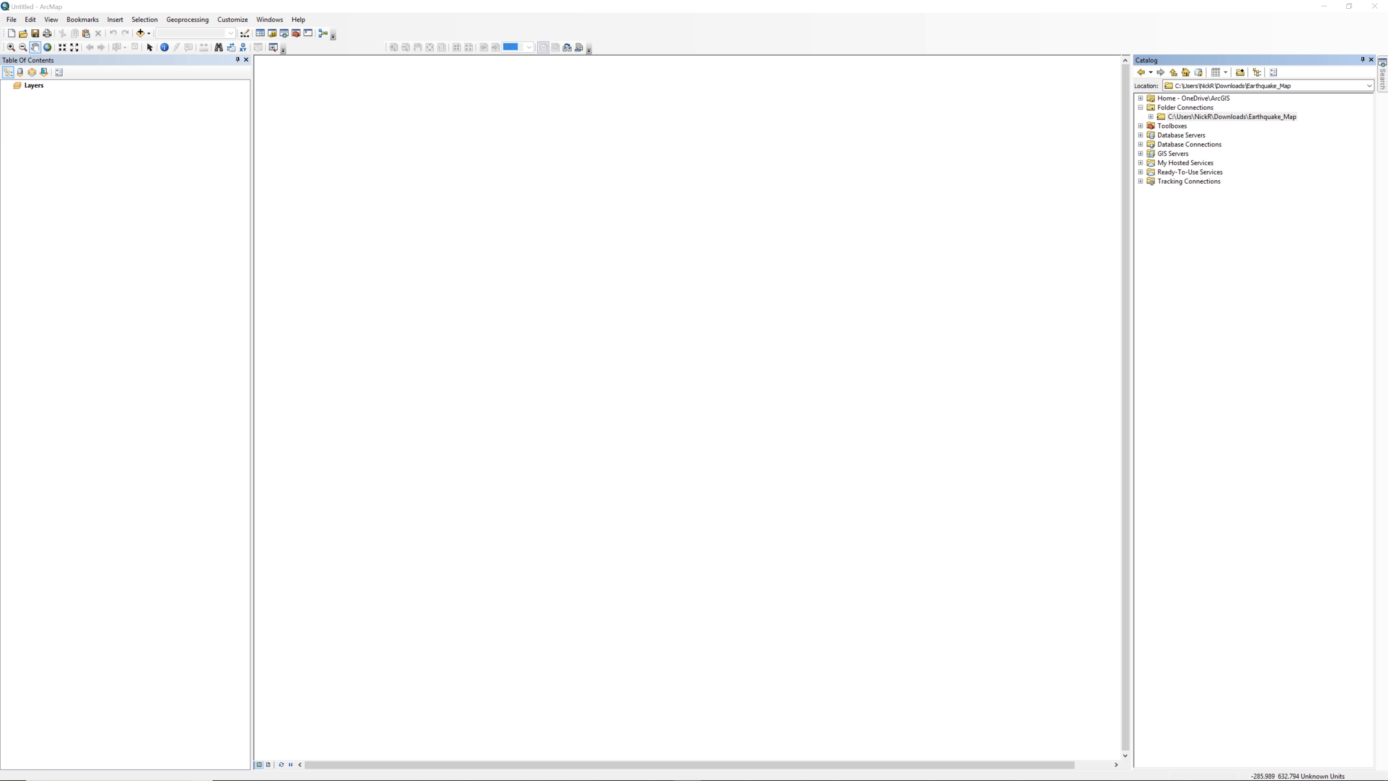
Add ne_10m_admin_1_states_provinces.shp from the original folder of Earthquake_Map to the map
left_click(1151, 118)
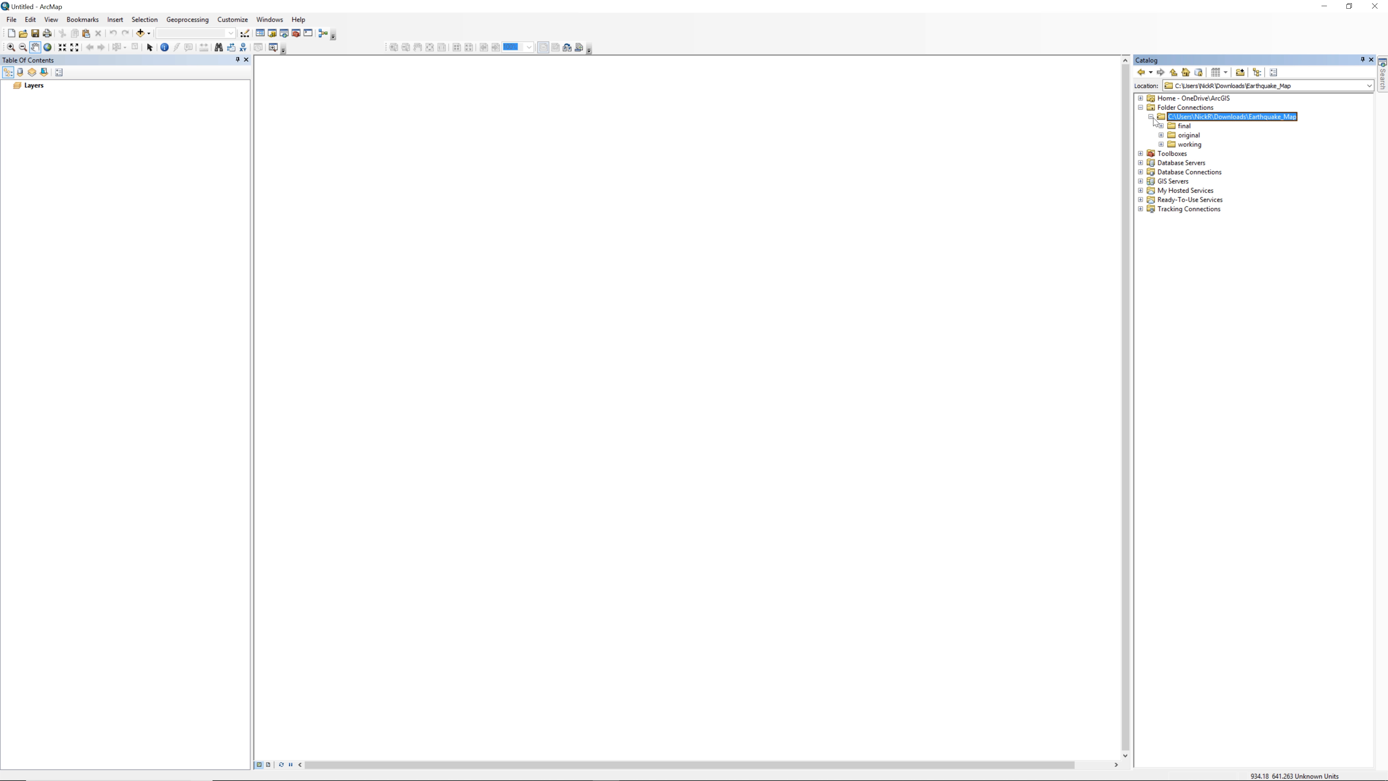
left_click(1162, 134)
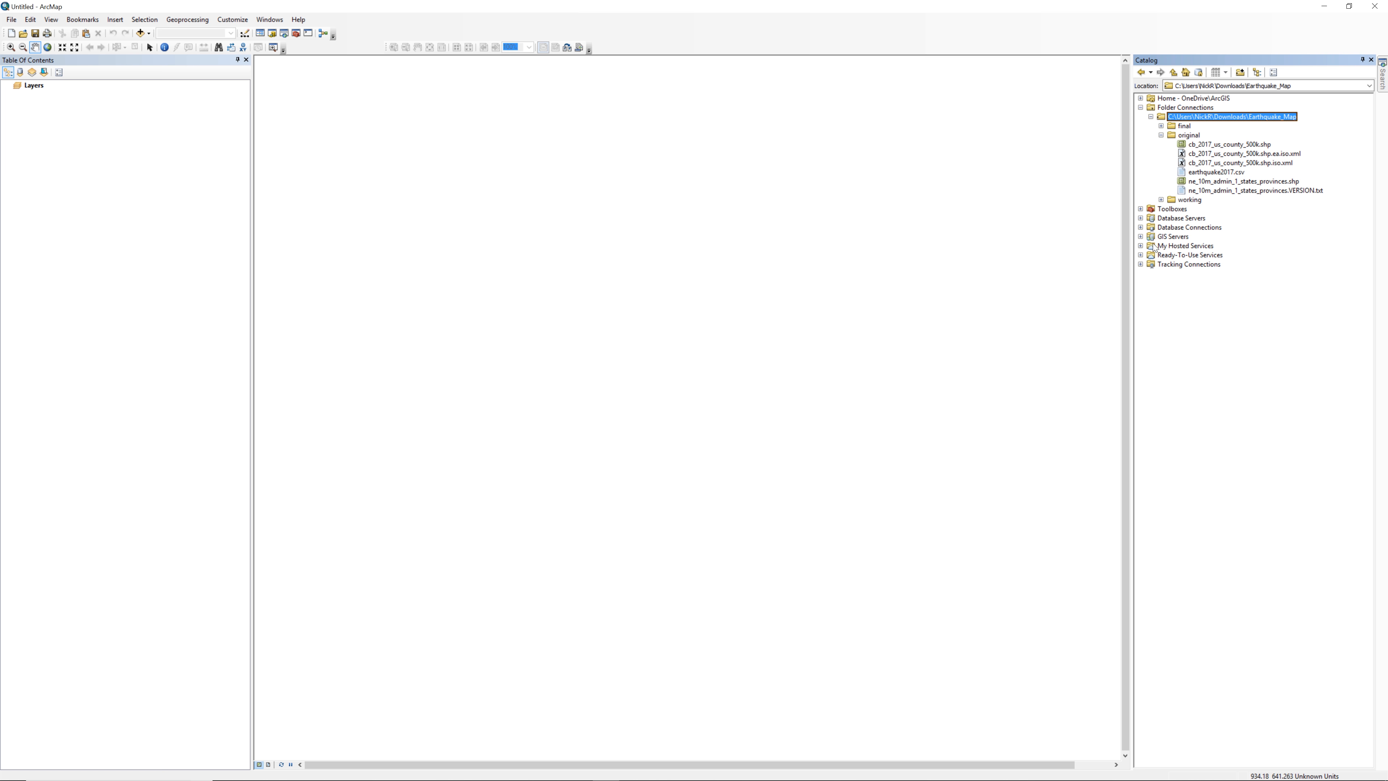
left_click(1208, 181)
left_click_drag(1208, 181, 960, 234)
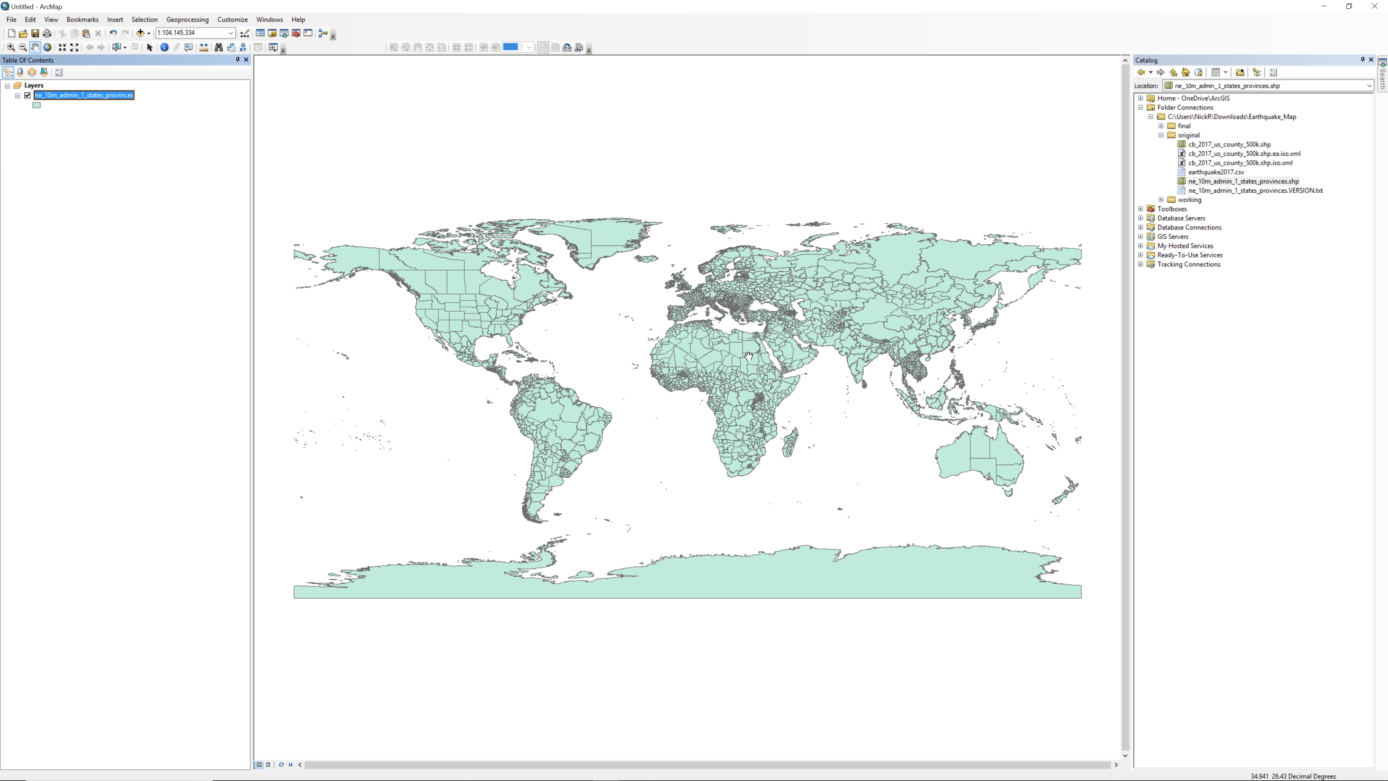
Select the California polygon in the states and provinces layer
left_click(11, 48)
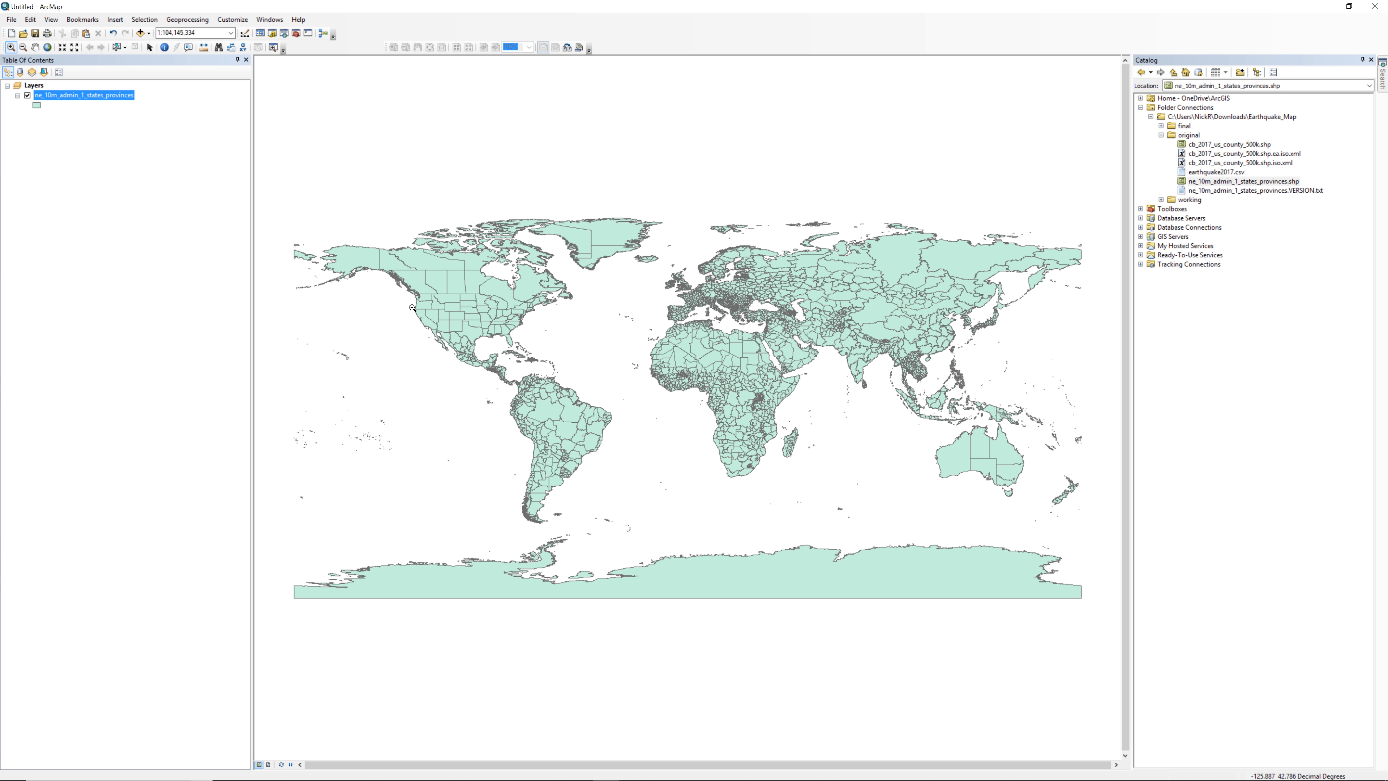
left_click_drag(412, 307, 440, 333)
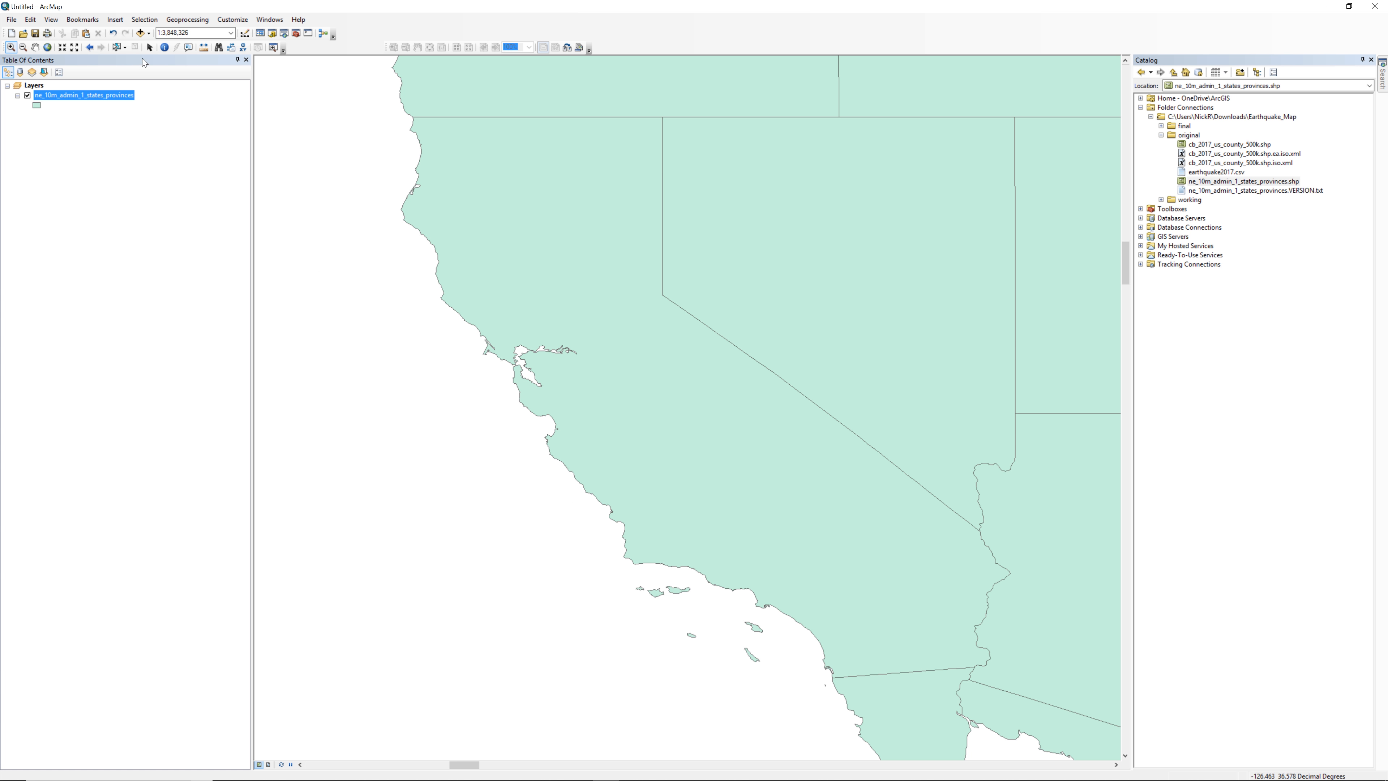
left_click(116, 50)
left_click(549, 226)
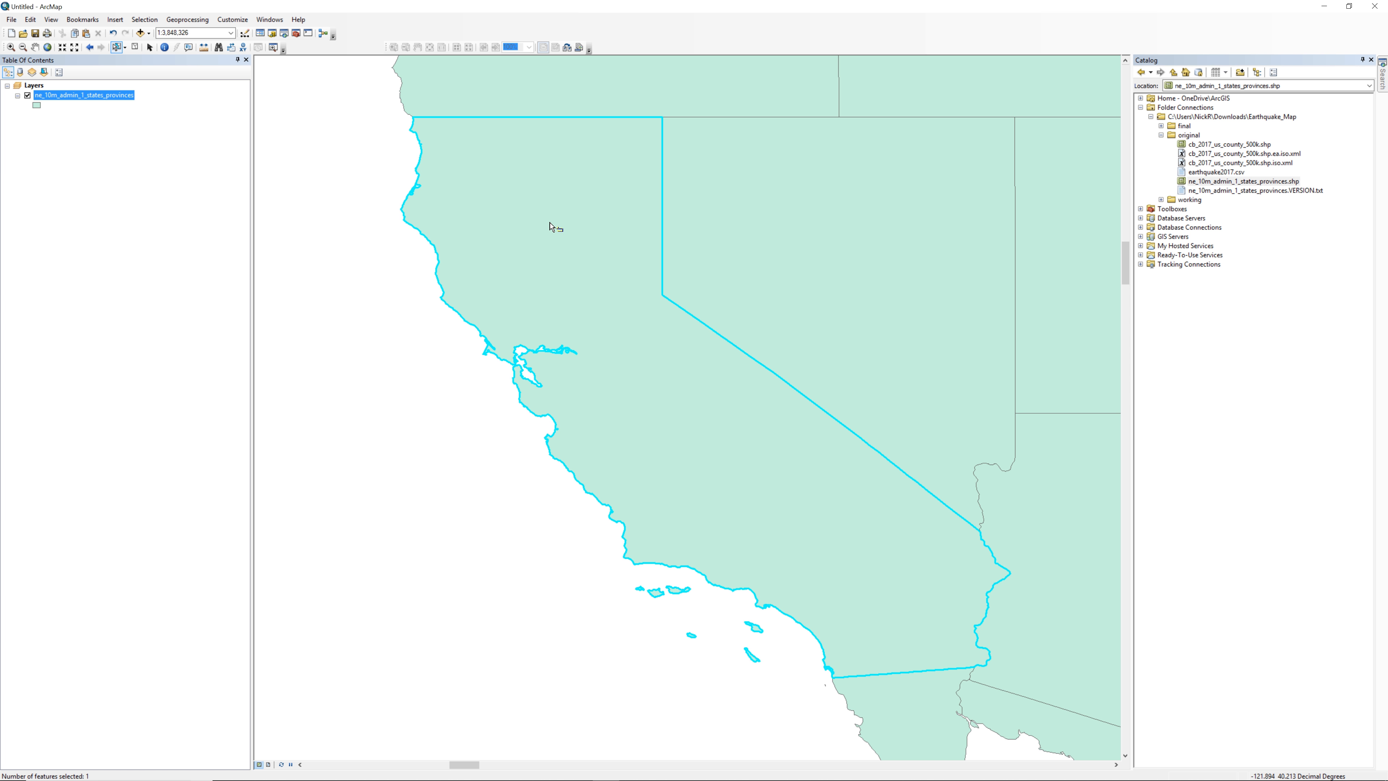
Start exporting the selected California feature and choose Earthquake_Map's working folder as the output location
right_click(122, 99)
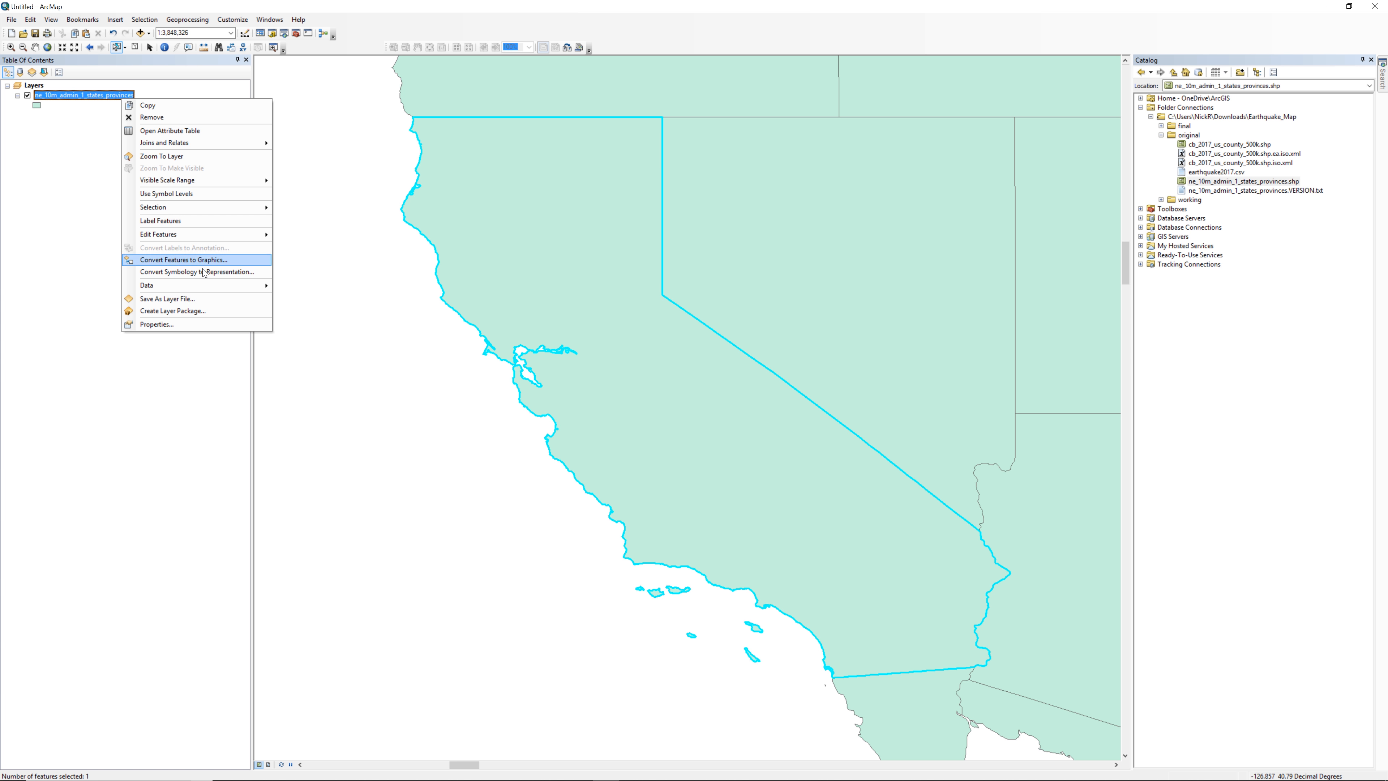
left_click(326, 305)
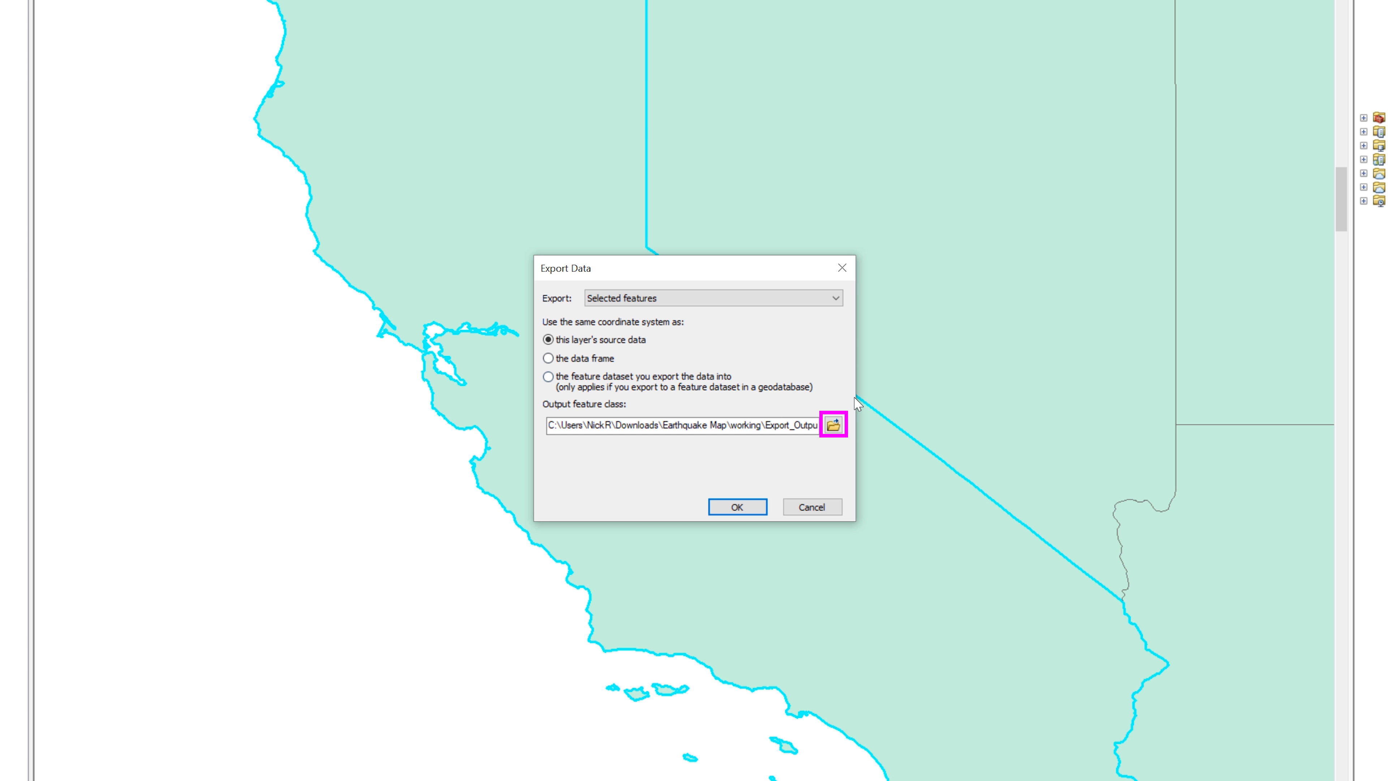
left_click(834, 425)
double_click(589, 332)
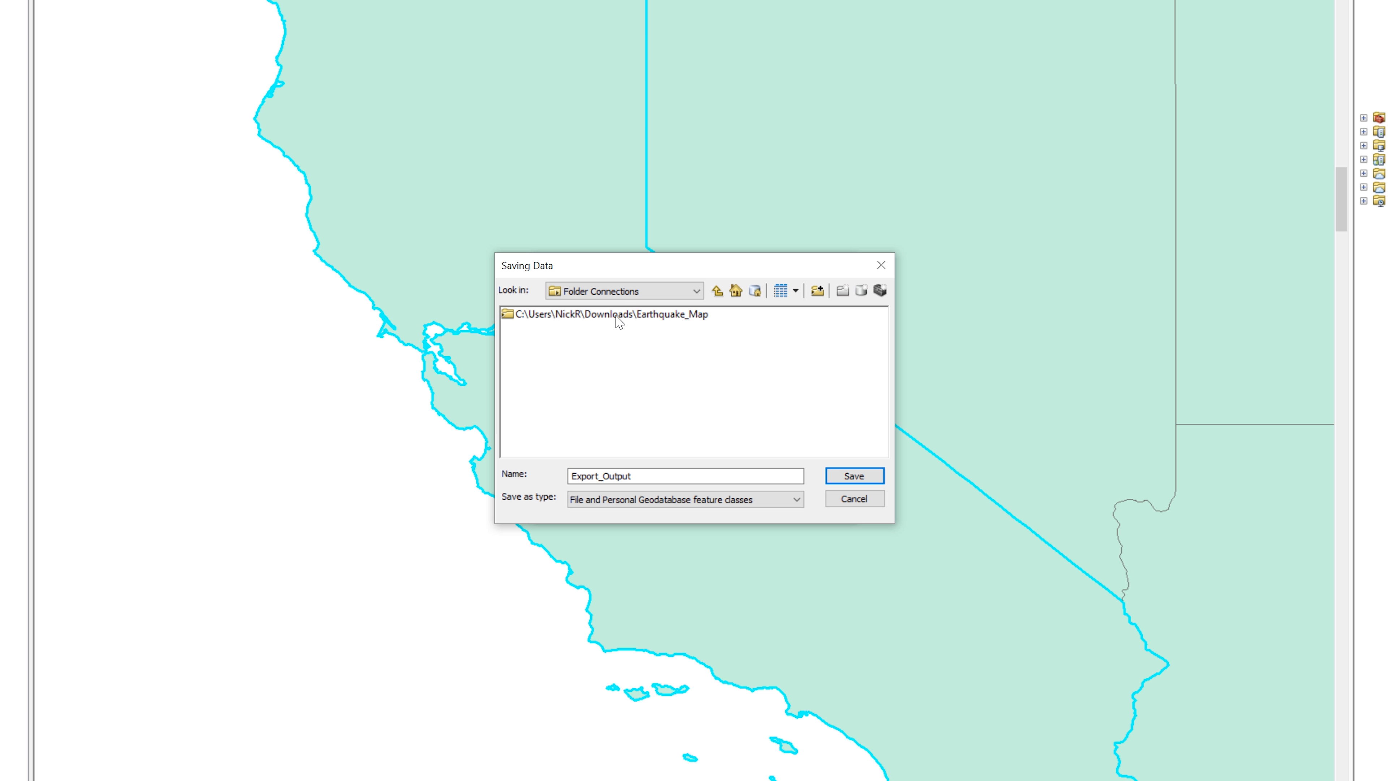
double_click(616, 317)
double_click(544, 339)
Set the export output to the Shapefile type with the name California
left_click(628, 501)
left_click(601, 524)
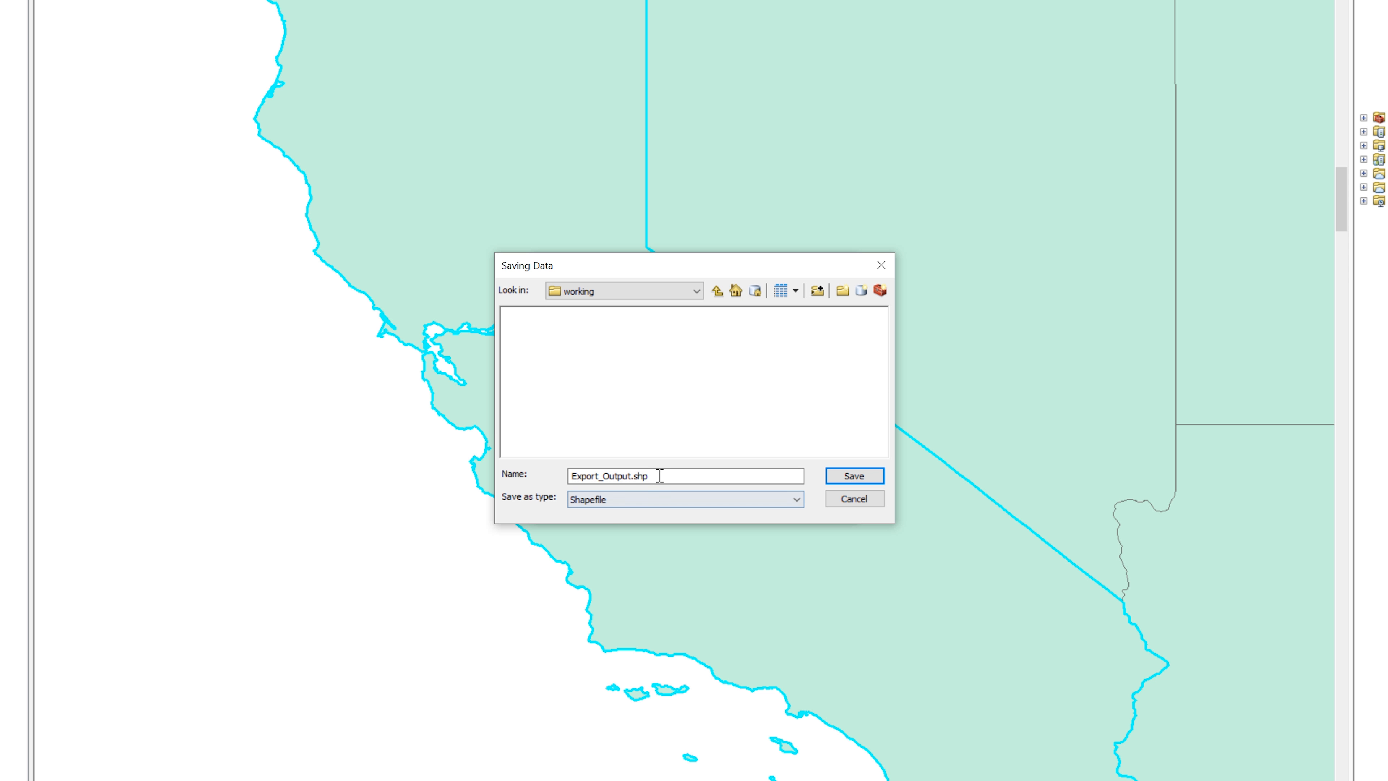
double_click(660, 475)
type("California")
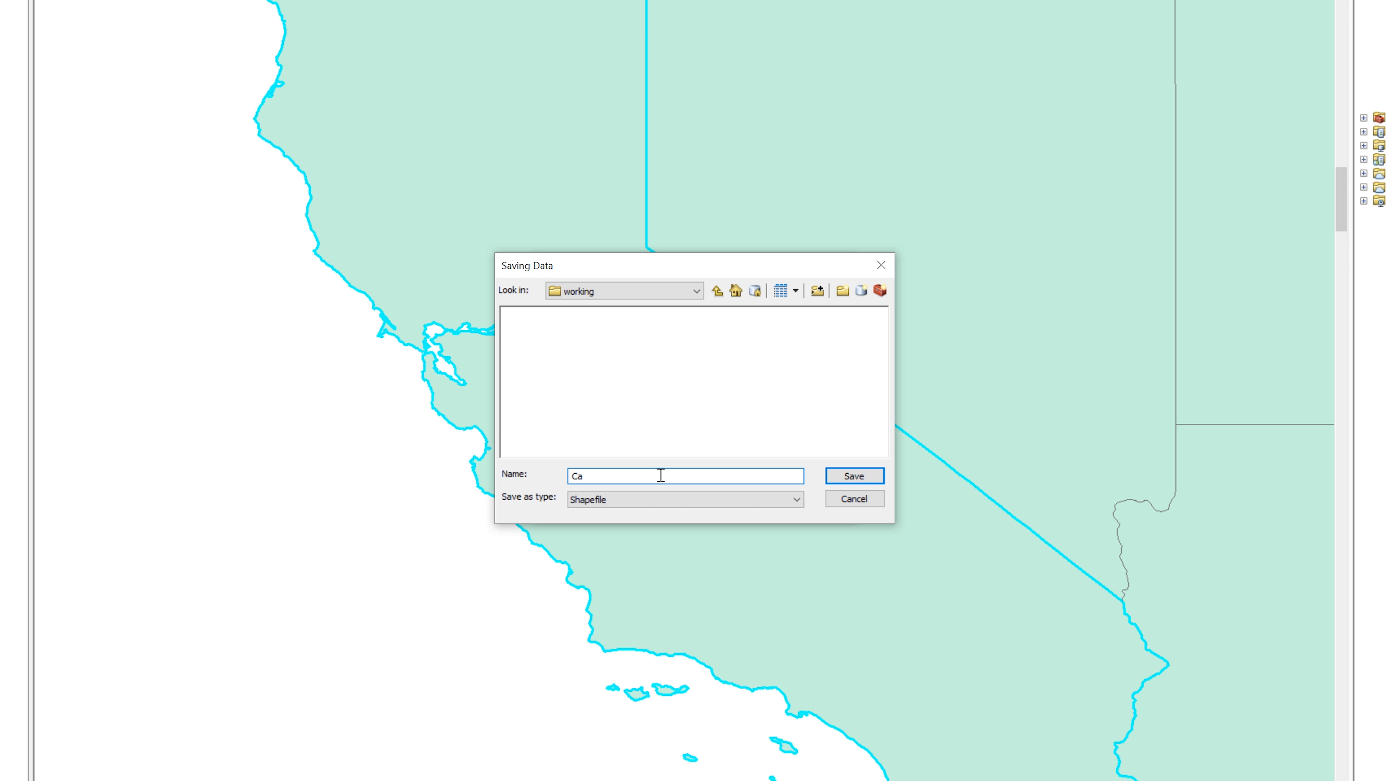
left_click(857, 478)
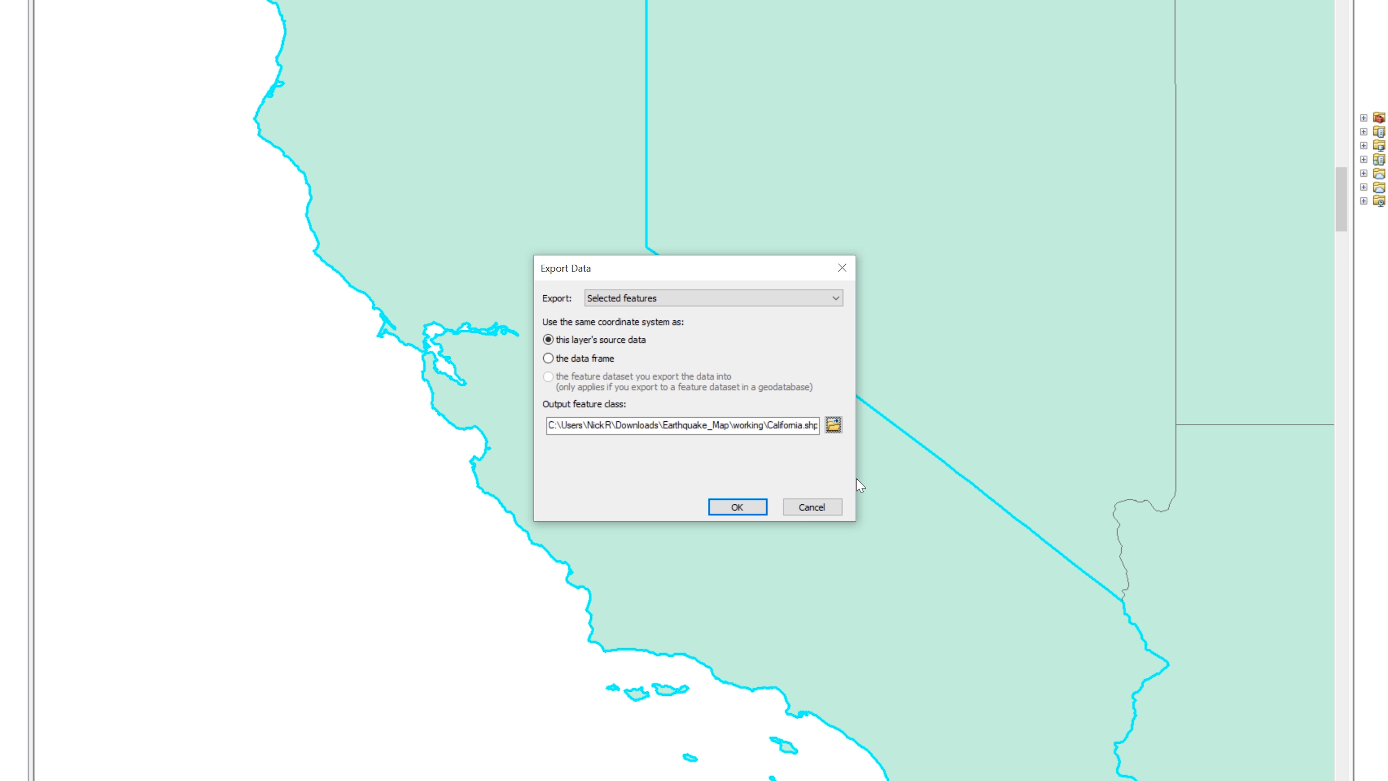
Run the California export, add the result to the map as a layer, and clear the selection
left_click(734, 506)
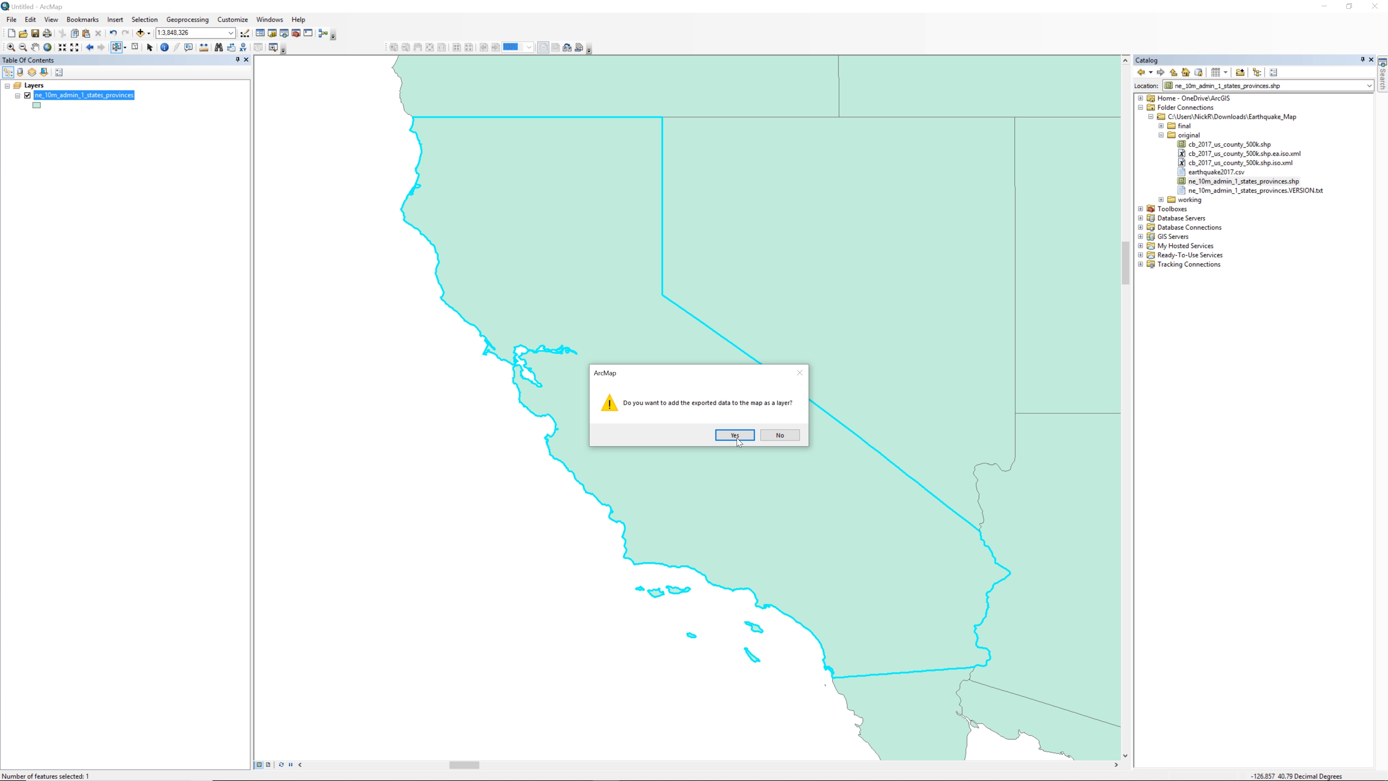
left_click(736, 438)
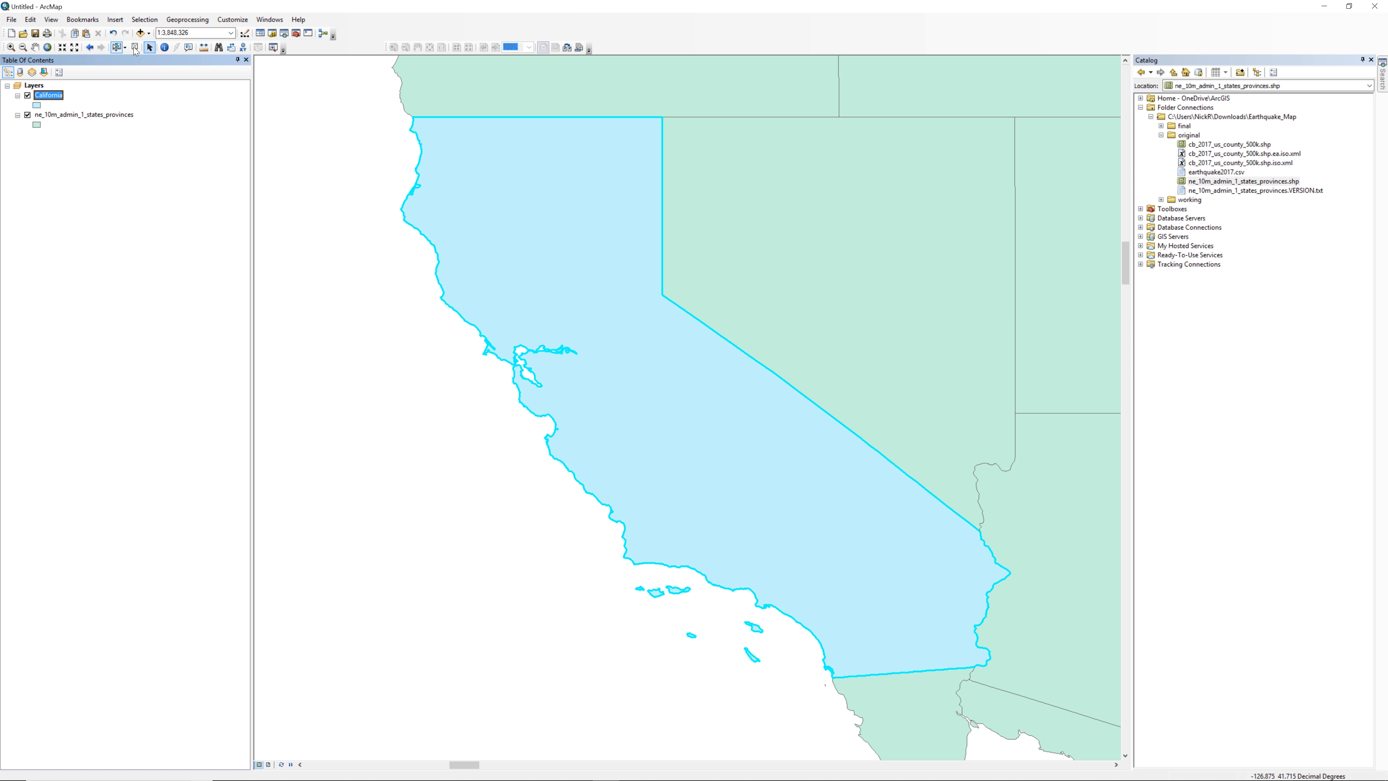
left_click(134, 48)
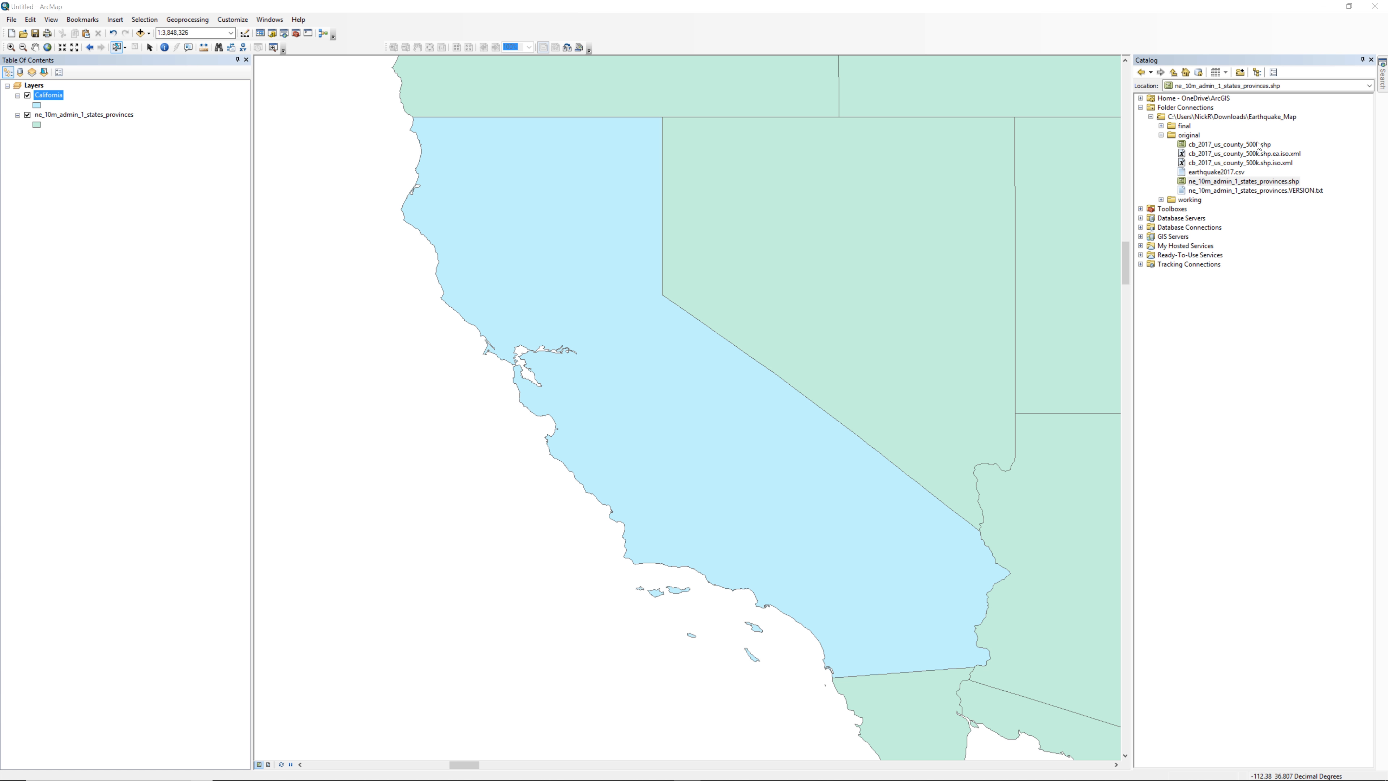
Add cb_2017_us_county_500k.shp to the map and select Humboldt County on California's northern coast
left_click_drag(1256, 145, 847, 192)
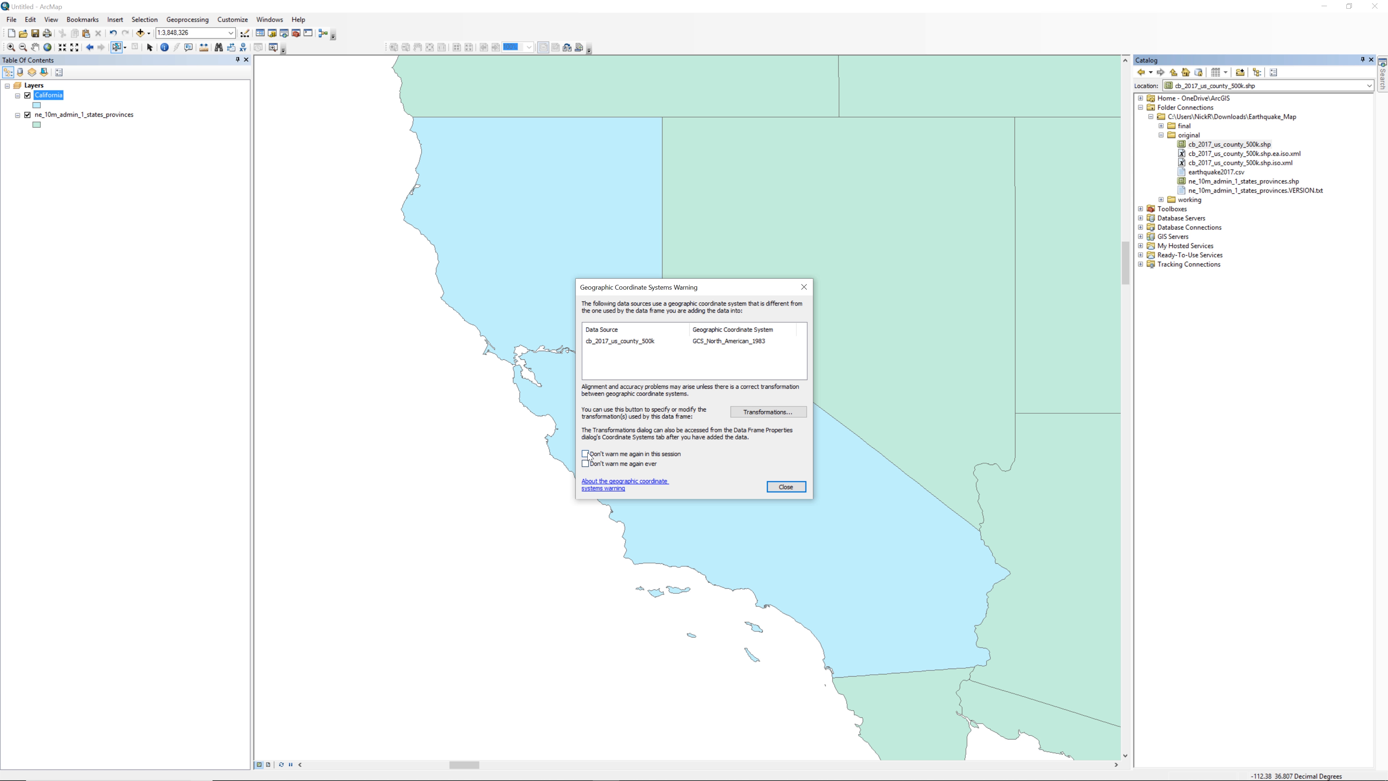
left_click(786, 488)
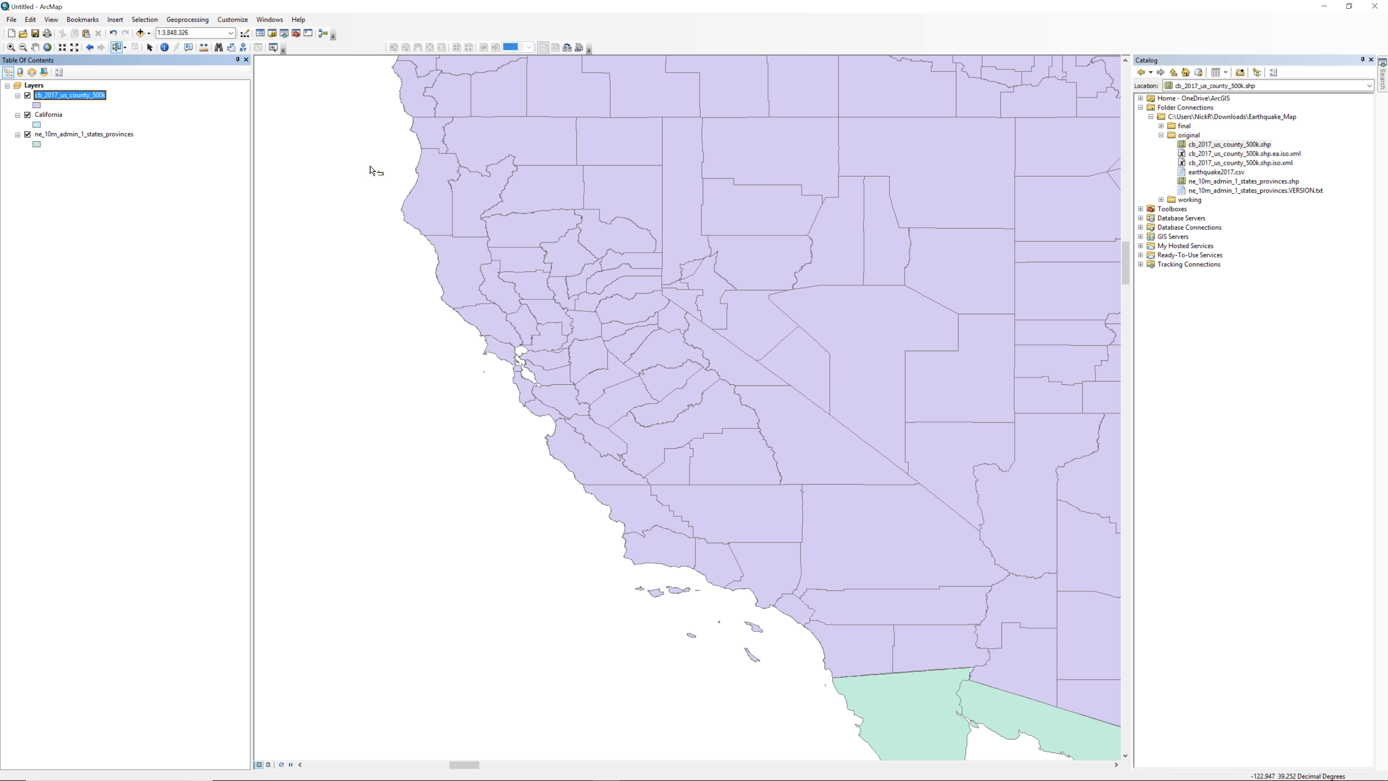
left_click(437, 189)
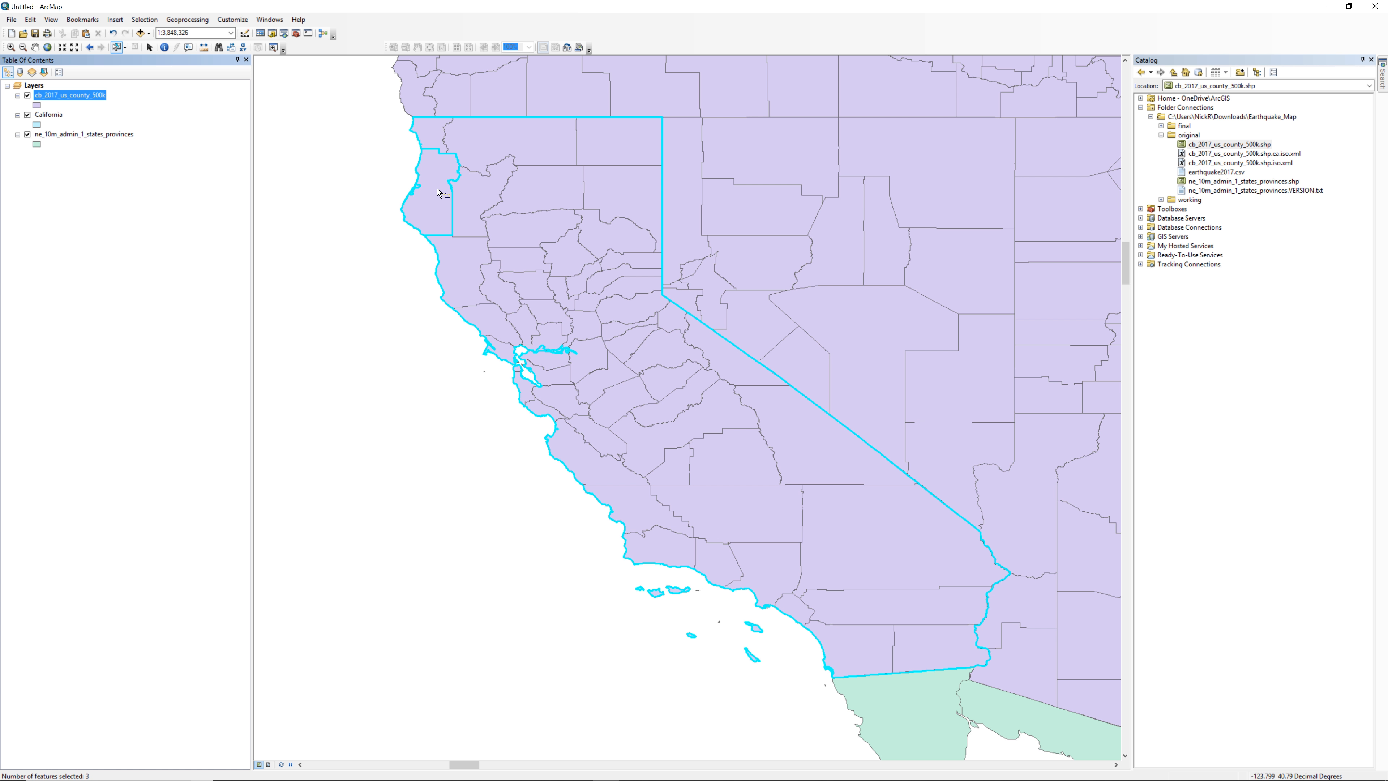
Export the selected county feature to the working folder as shapefile Humboldt_County and add it to the map as a layer
right_click(101, 96)
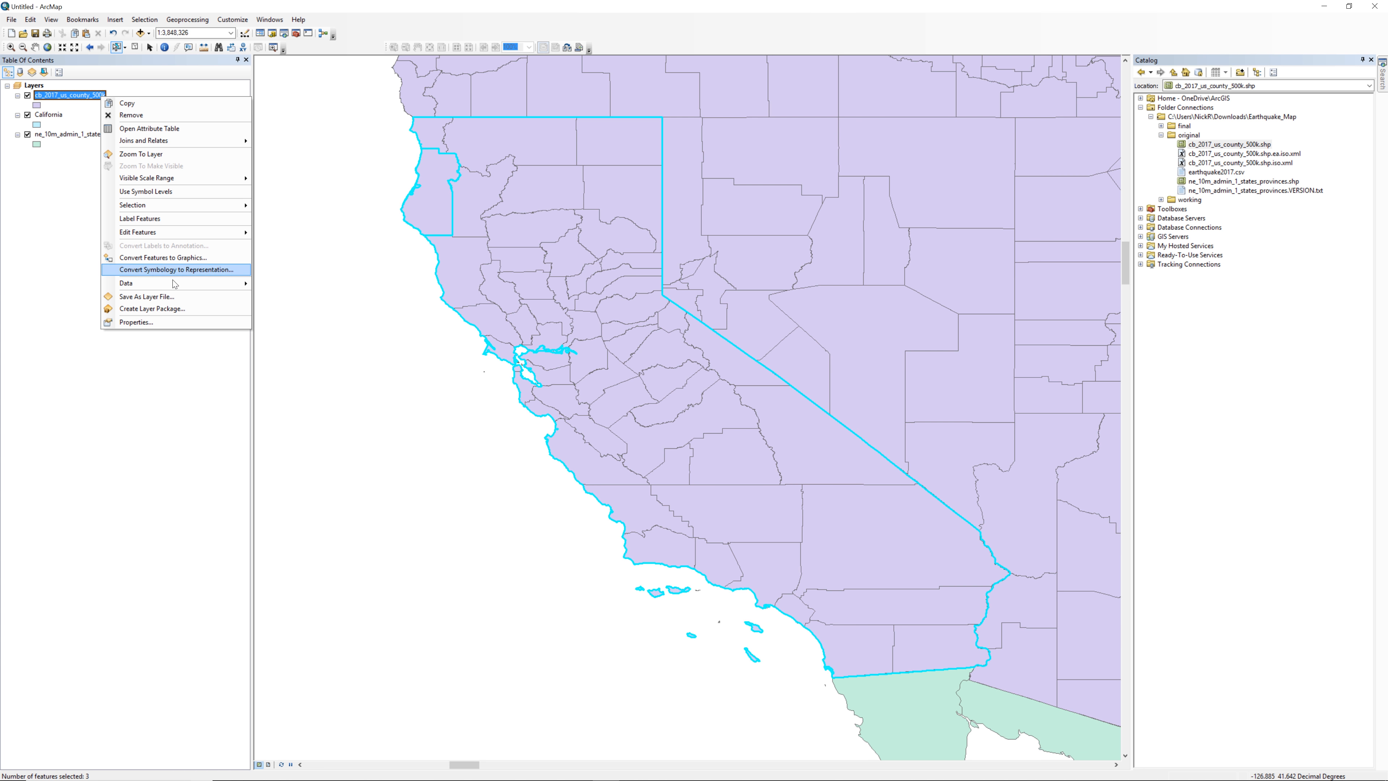
mouse_move(221, 283)
left_click(280, 300)
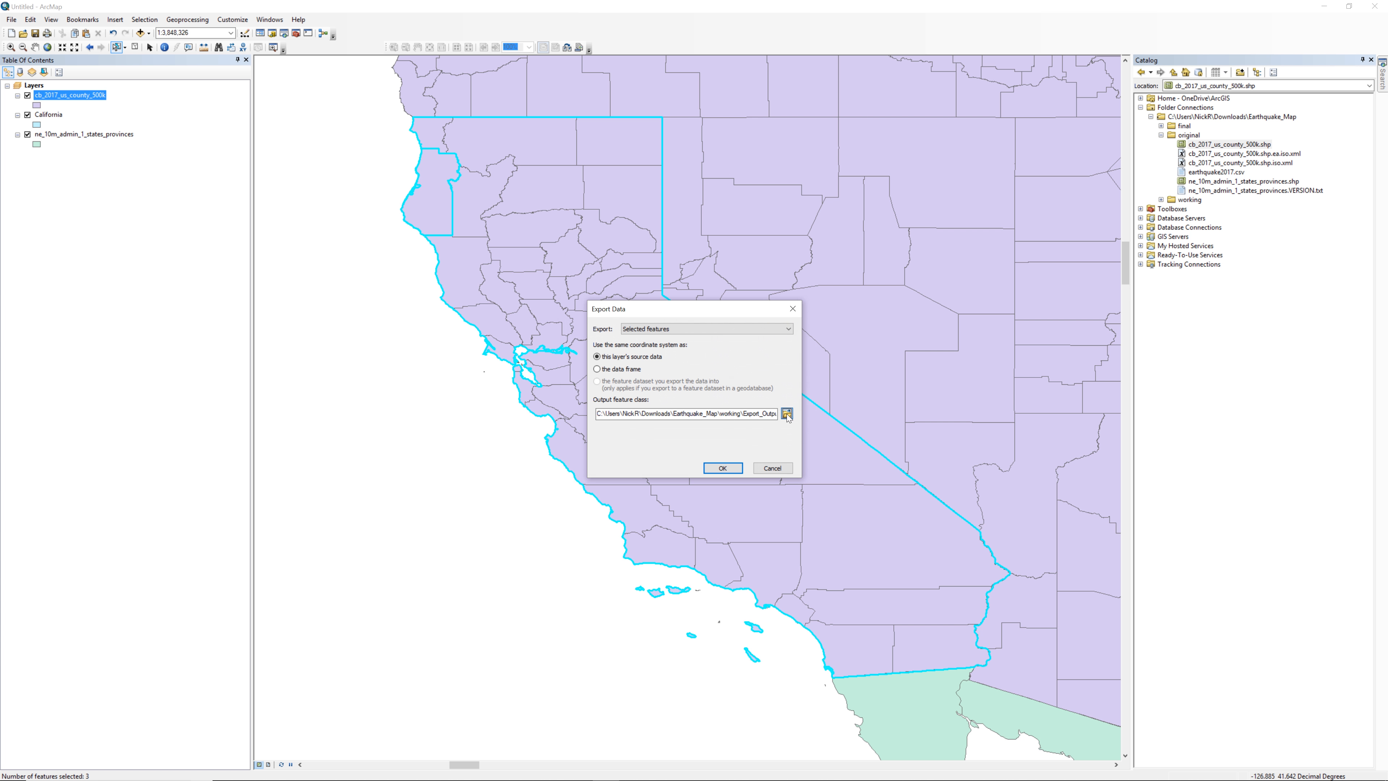
left_click(787, 415)
left_click_drag(694, 446, 585, 444)
type("Hum")
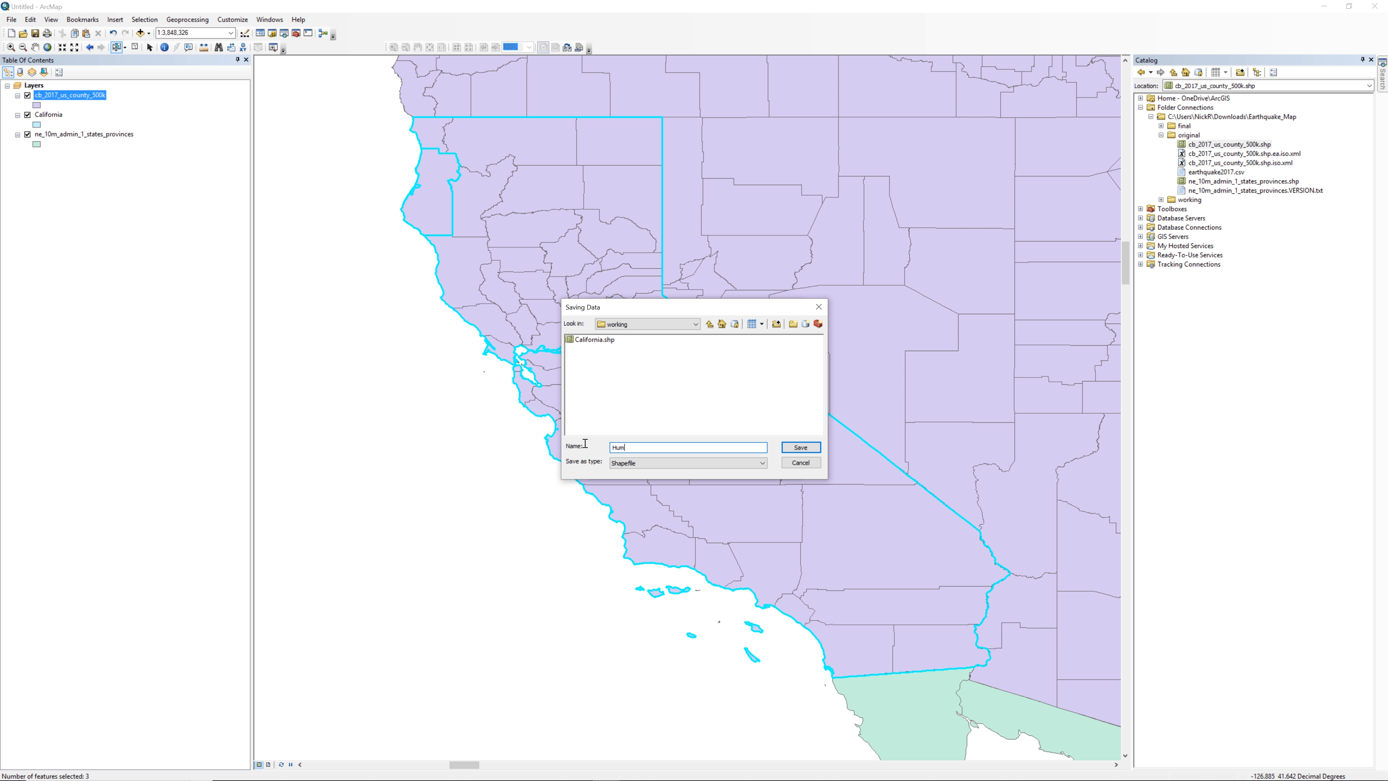
type("boldt_County")
left_click(792, 451)
left_click(722, 468)
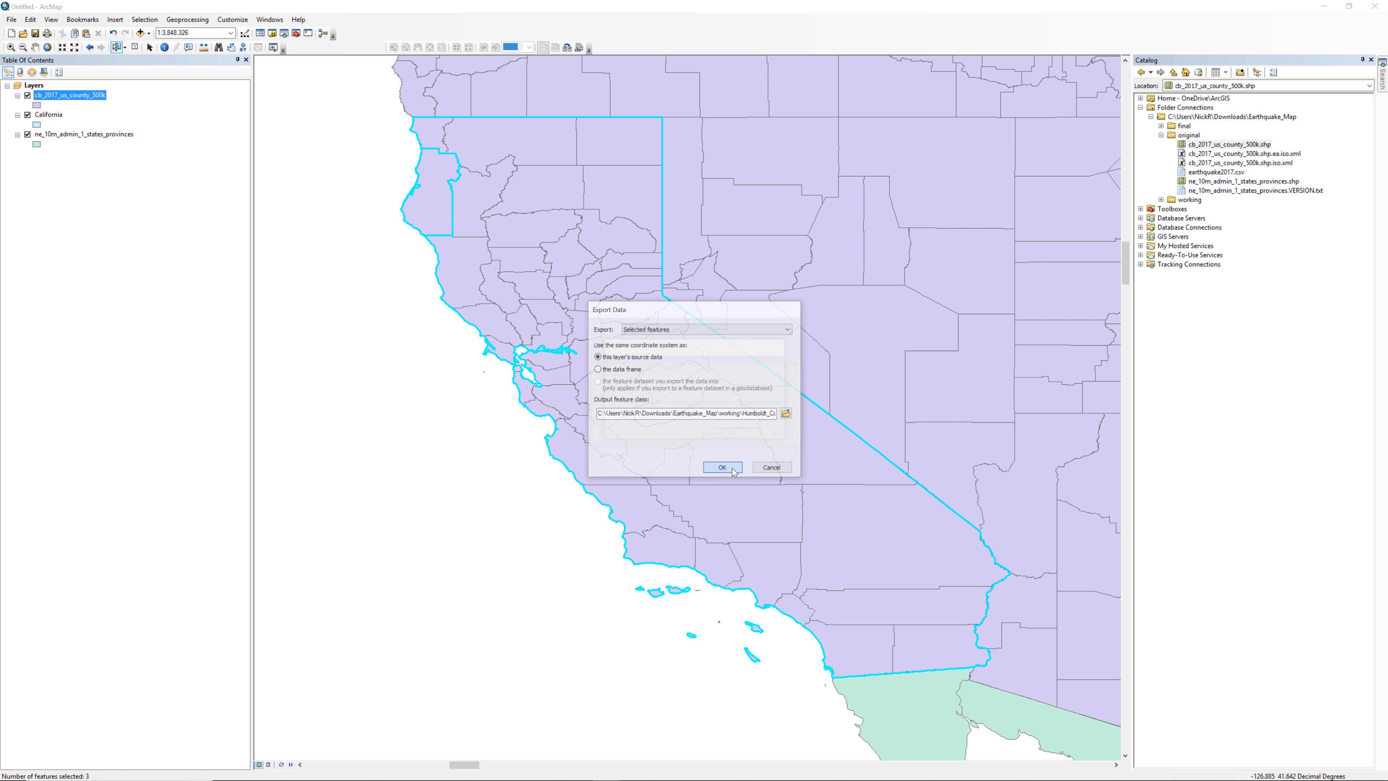
left_click(728, 435)
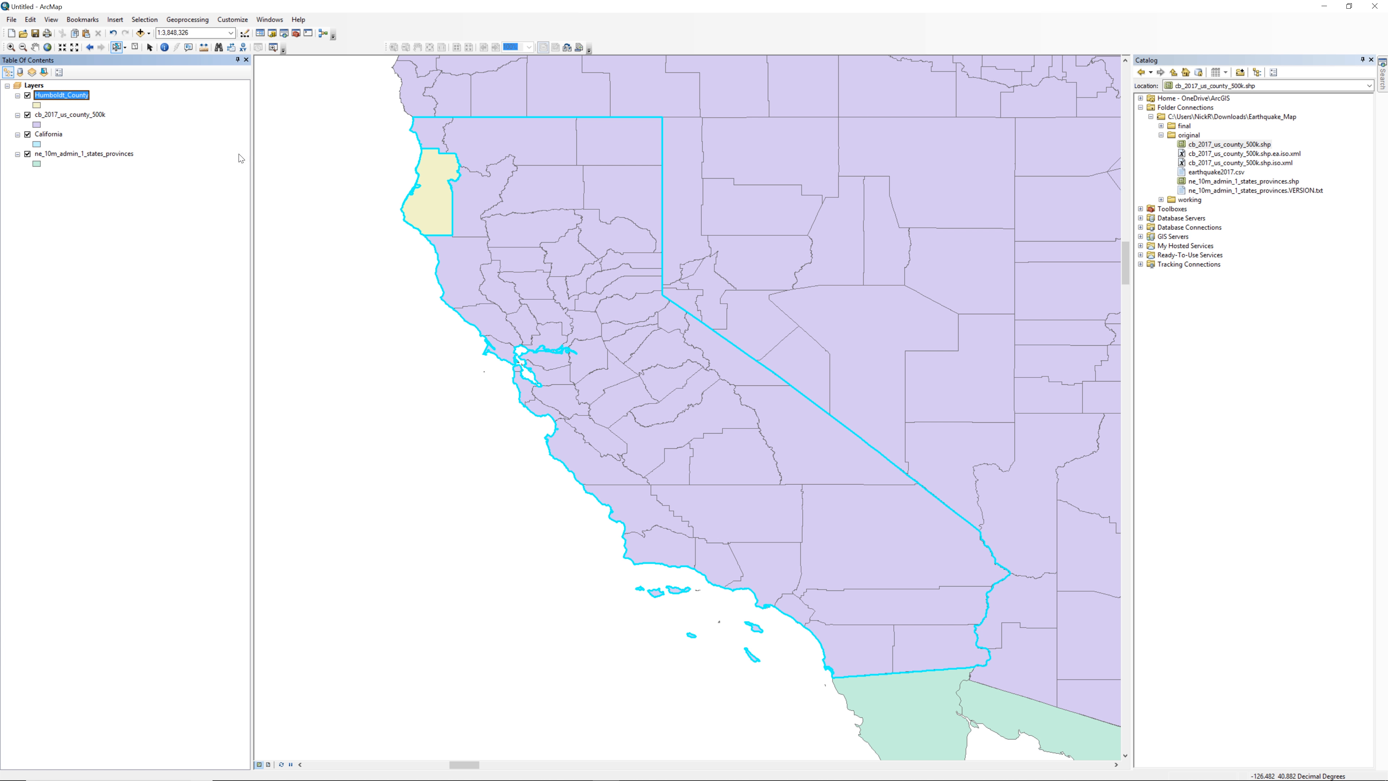
Clear the selected features and remove the cb_2017_us_county_500k layer from the map
left_click(135, 49)
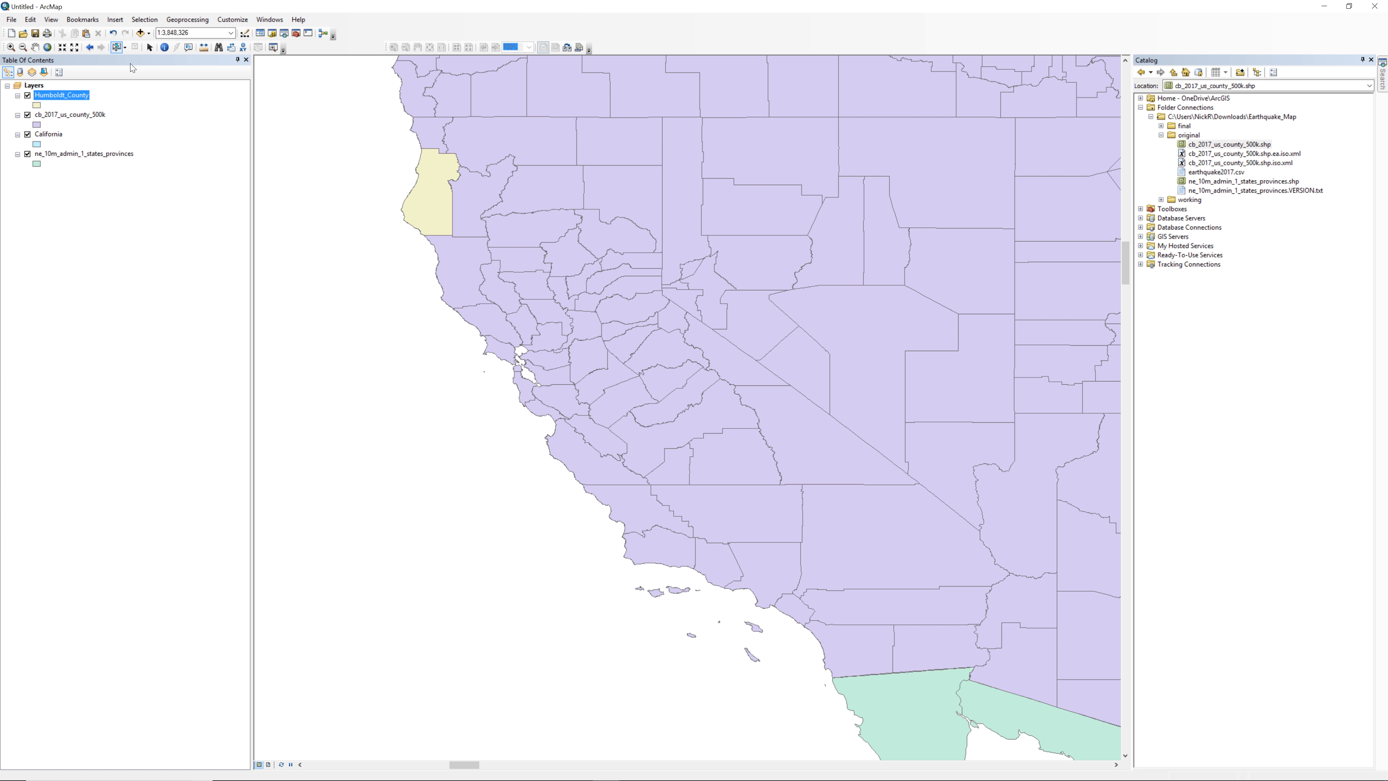
right_click(99, 115)
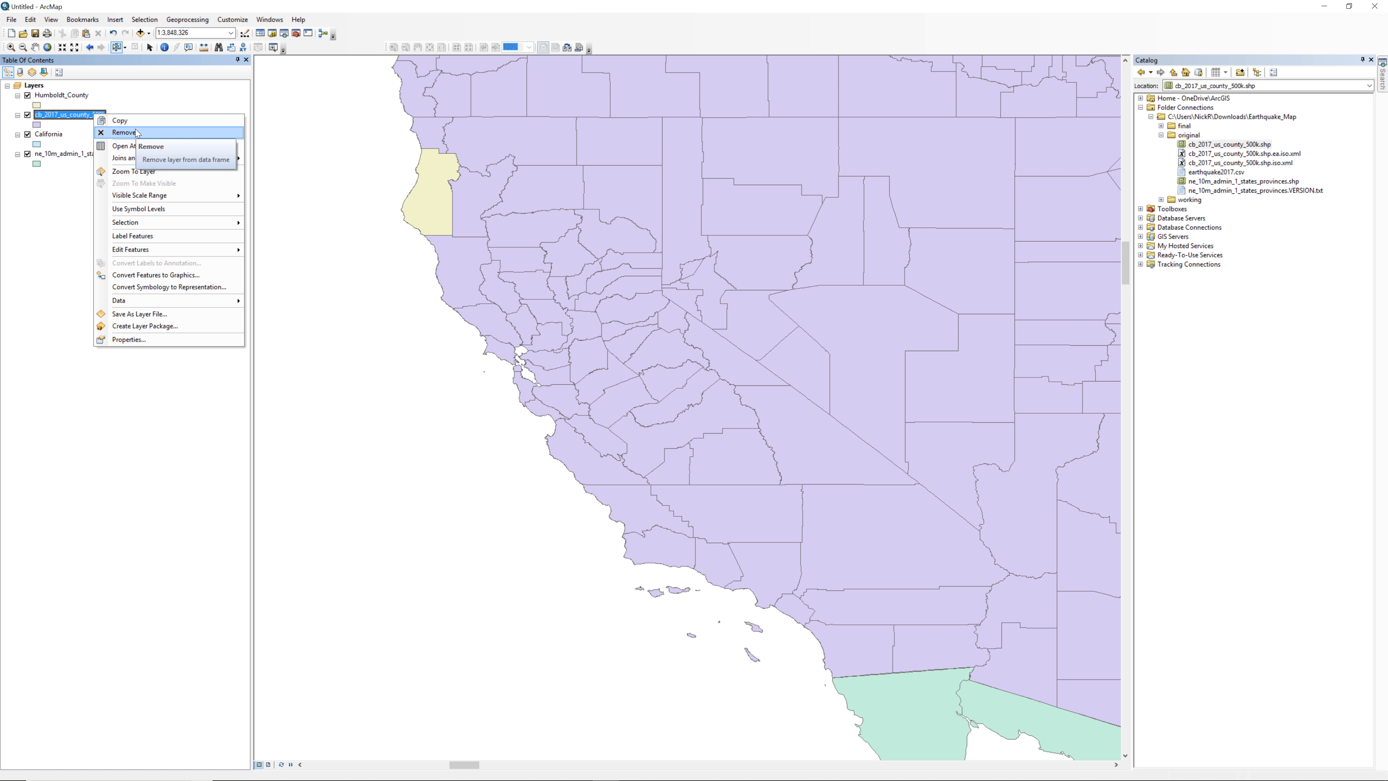
left_click(136, 133)
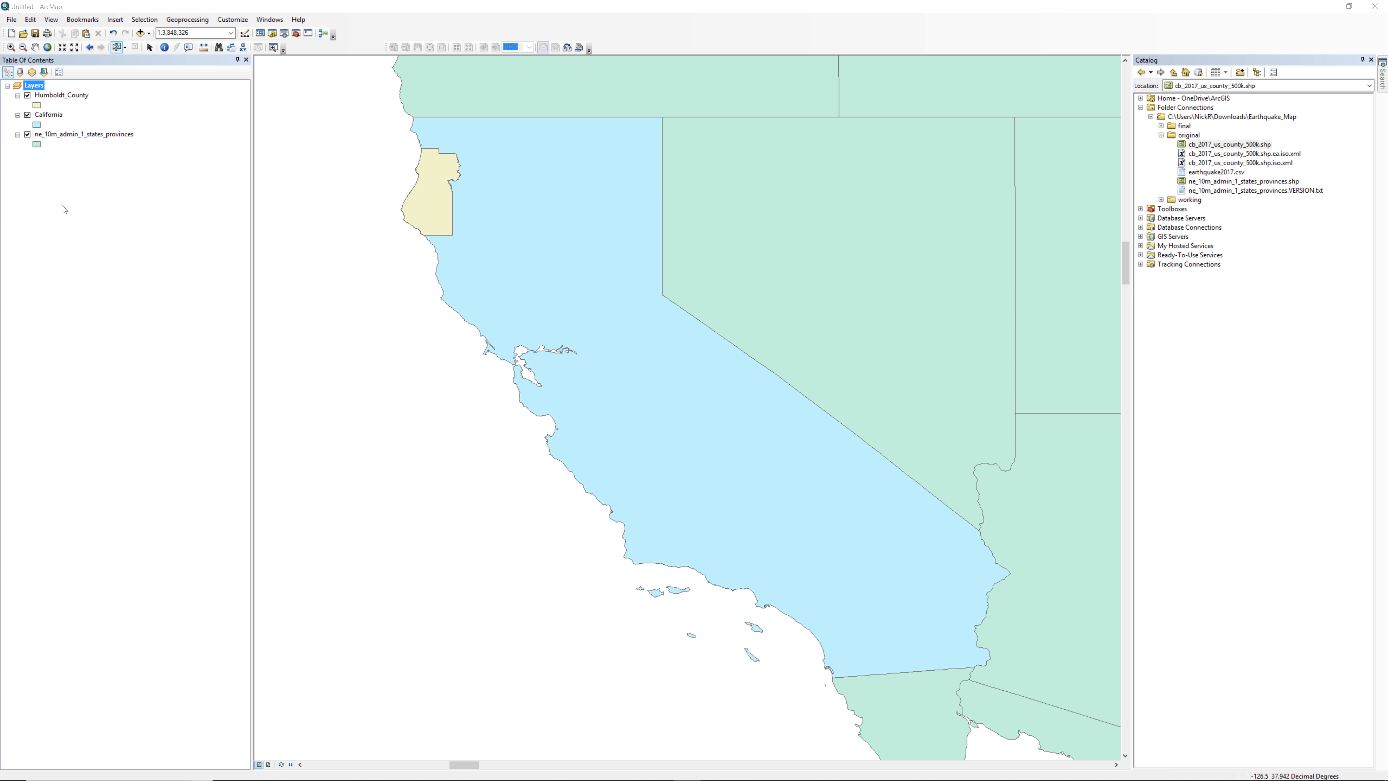
Enable storing relative pathnames to data sources in the map document properties
left_click(12, 20)
left_click(13, 20)
left_click(13, 21)
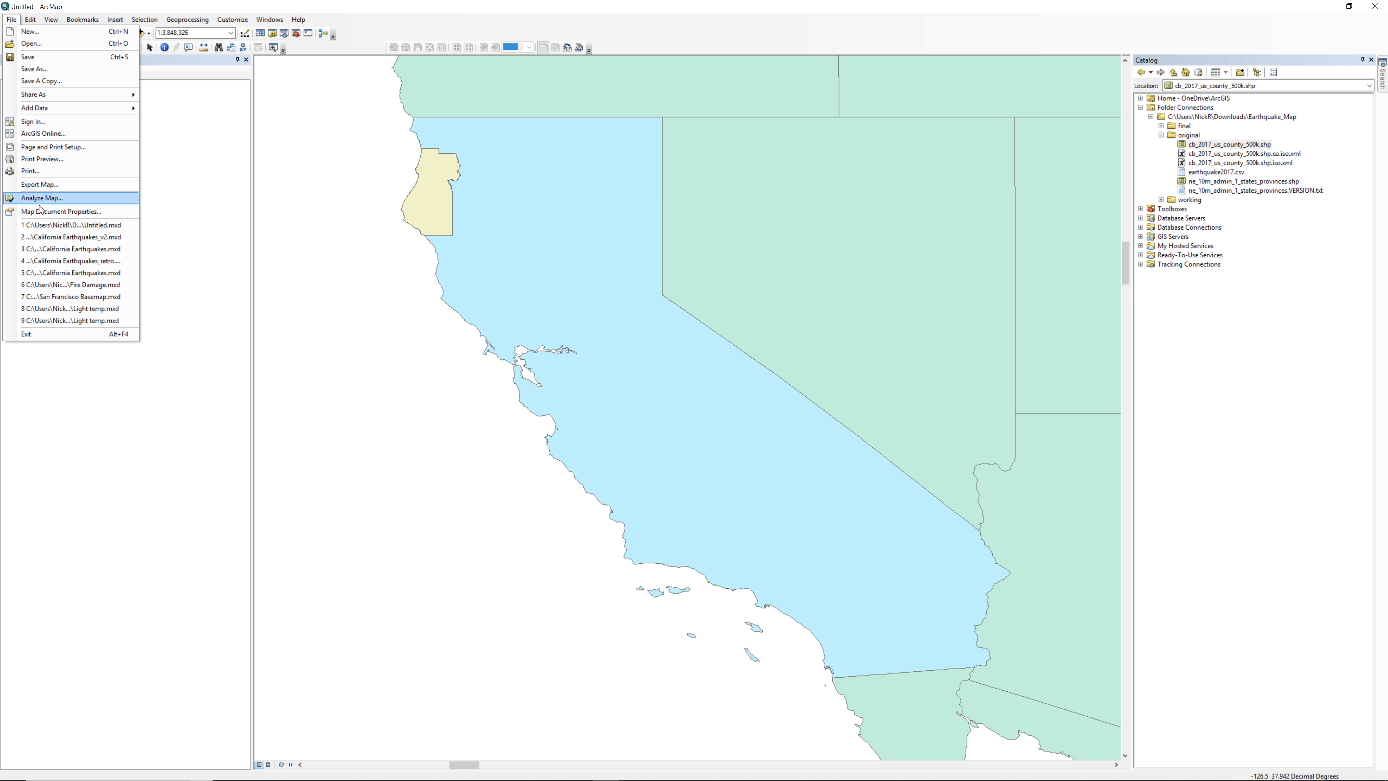
left_click(43, 205)
left_click(649, 509)
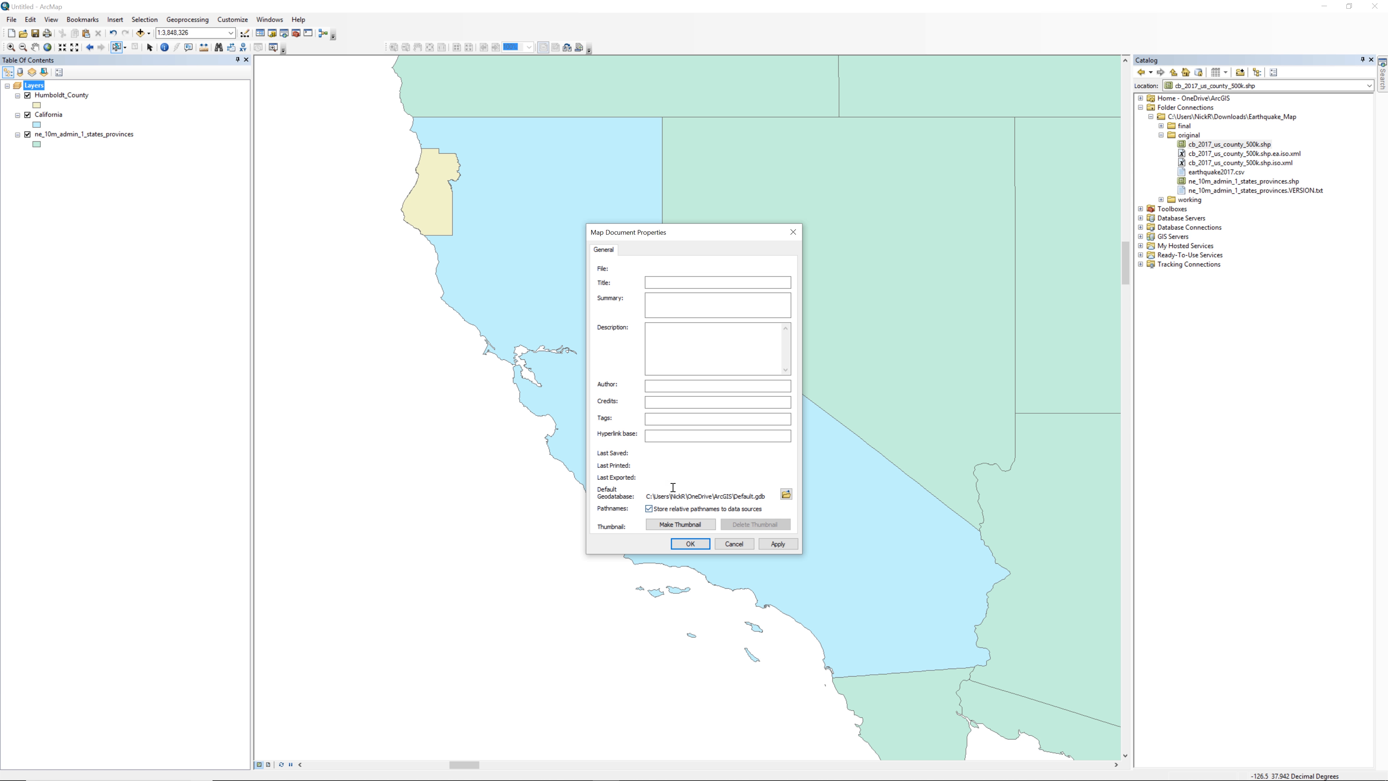
left_click(690, 544)
Save the map document as California Earthquakes in the Earthquake_Map folder
left_click(7, 19)
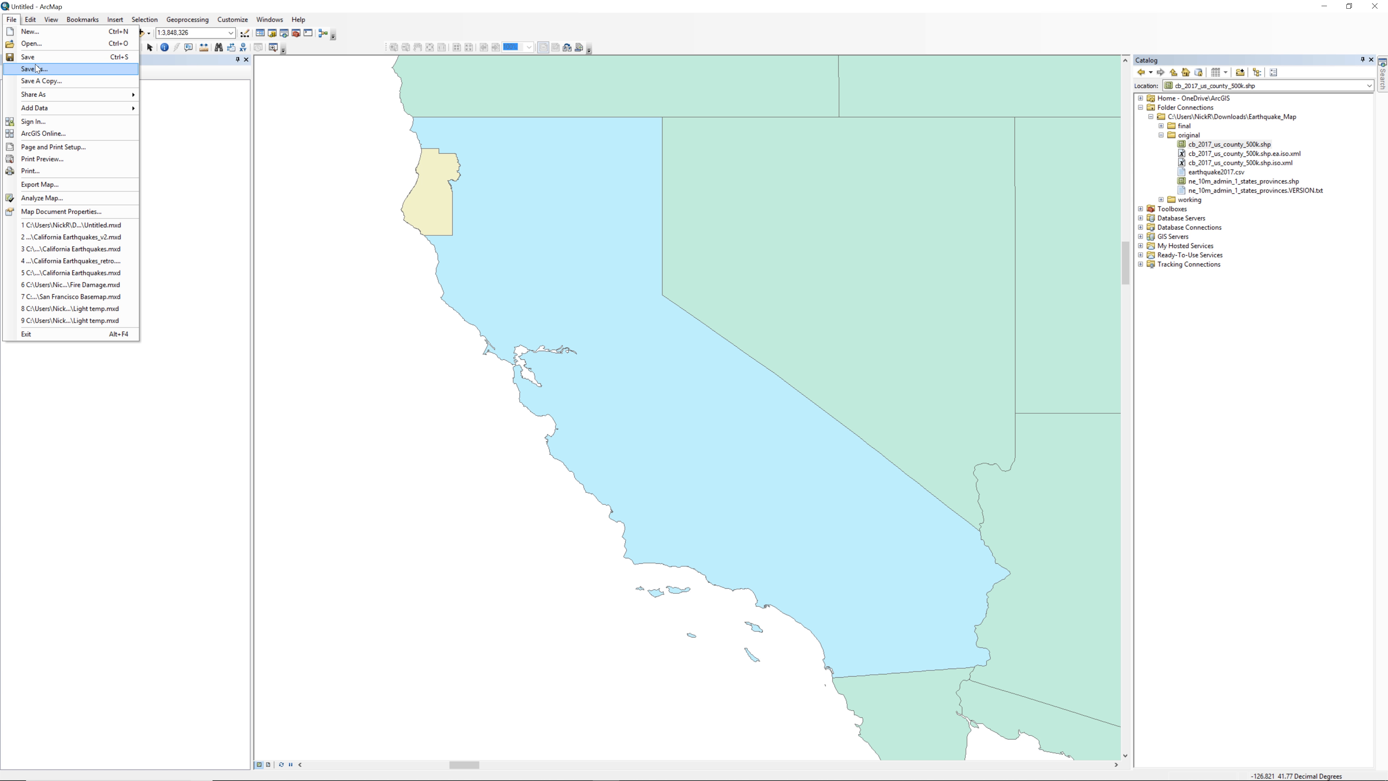
left_click(33, 69)
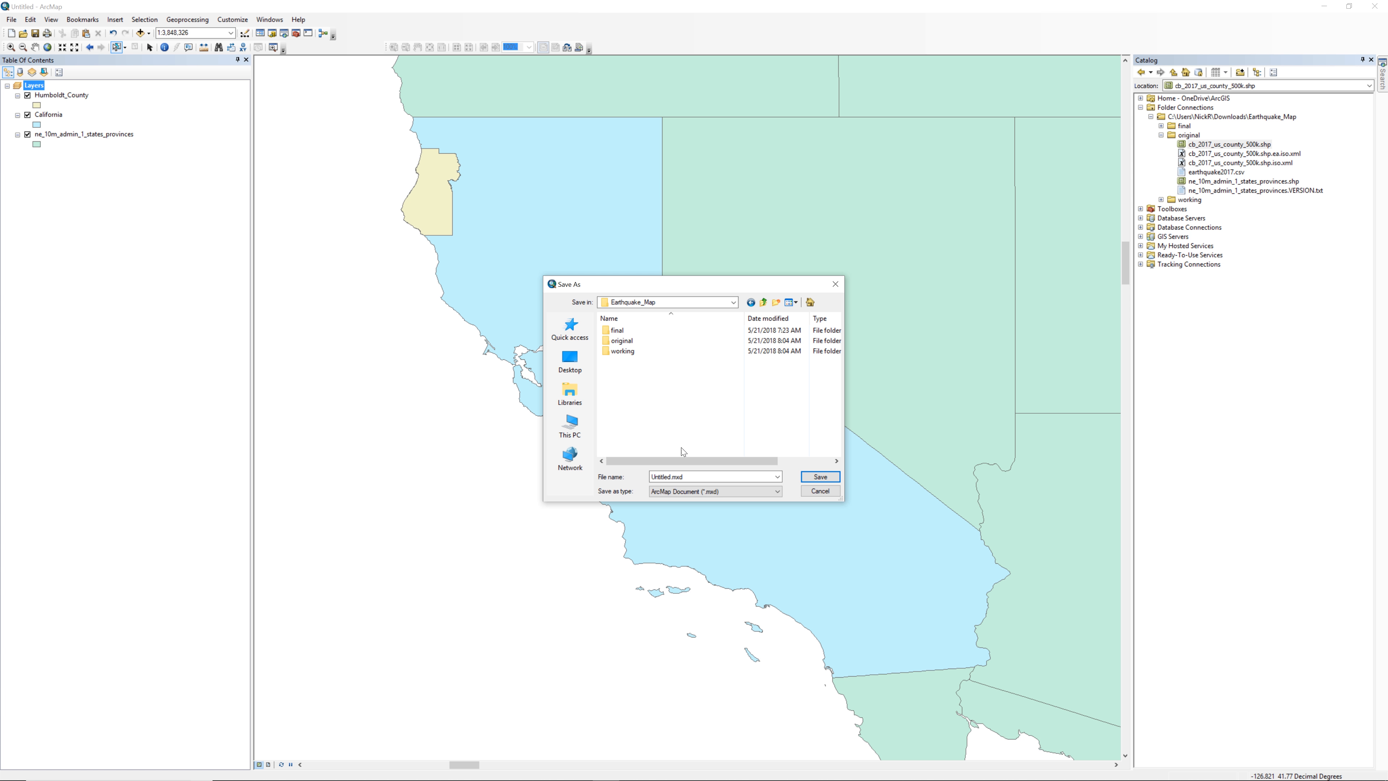
double_click(691, 475)
type("California Earthquakes")
left_click(820, 477)
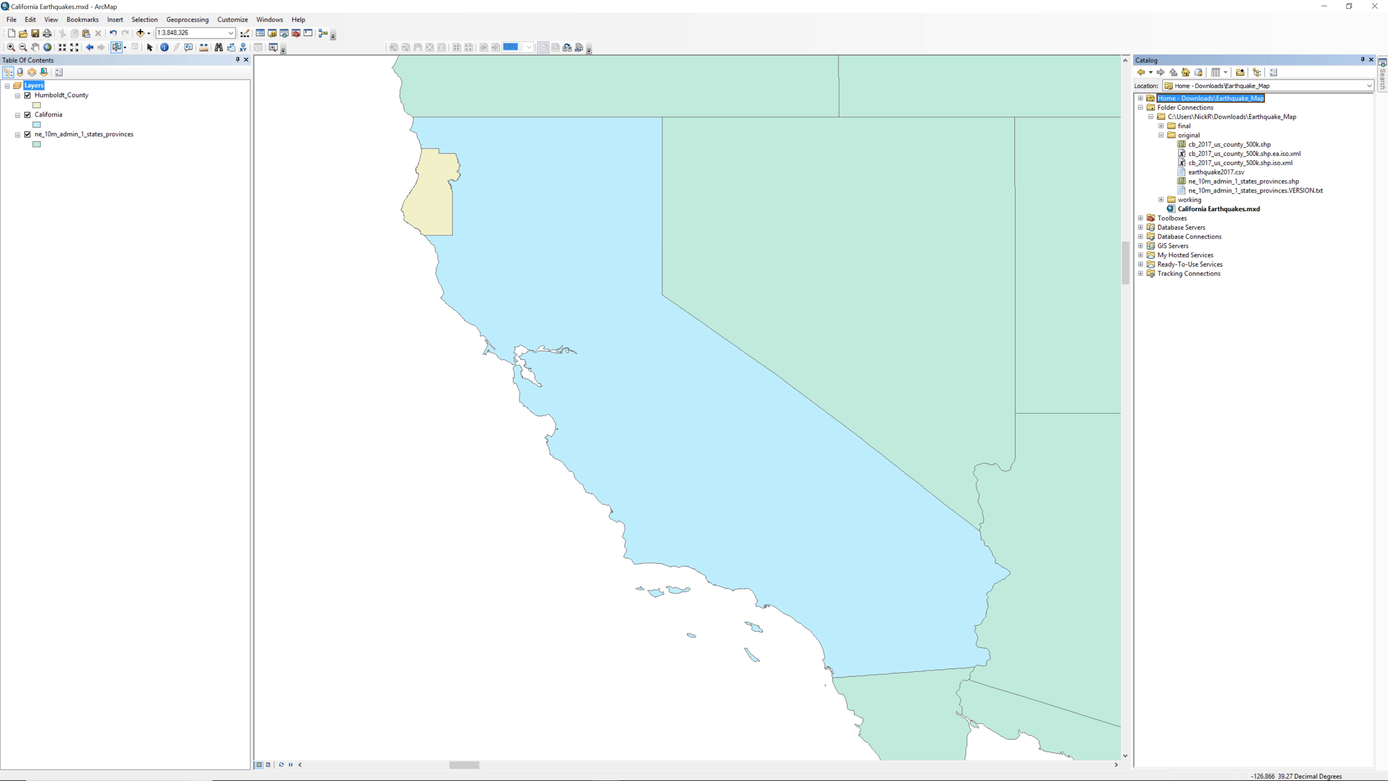